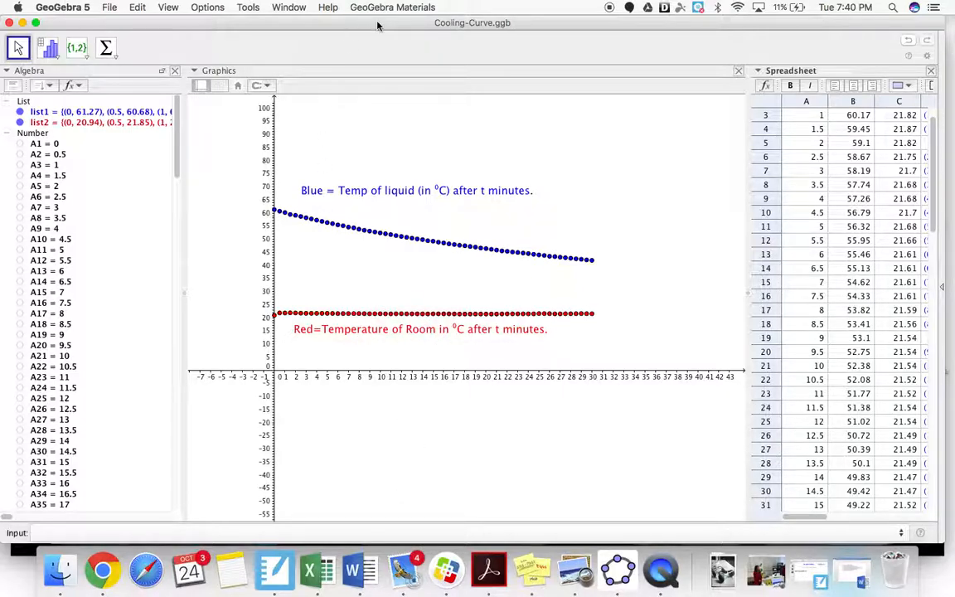
Step: Widen the Spreadsheet view so the empty columns beyond E are in sight
{"action": "left_click", "coordinate": [305, 26]}
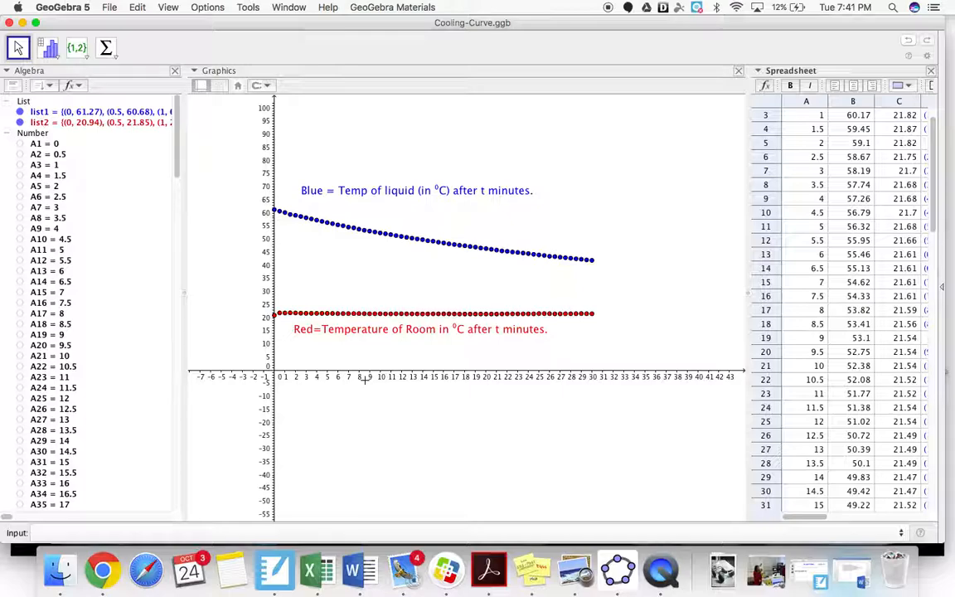
{"action": "left_click", "coordinate": [863, 116]}
{"action": "key", "text": "Right"}
{"action": "key", "text": "Right"}
{"action": "key", "text": "Right"}
{"action": "key", "text": "Right"}
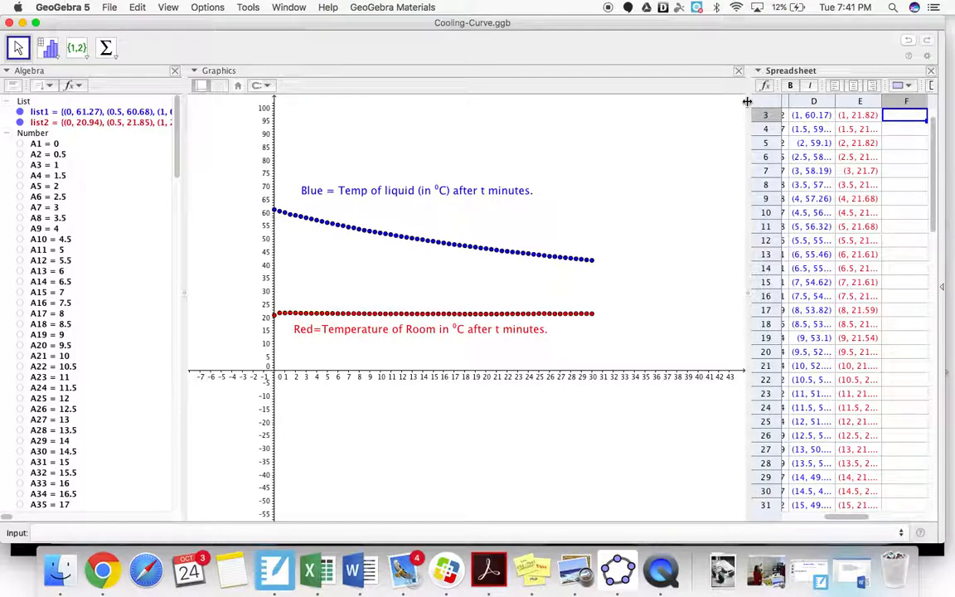
{"action": "left_click_drag", "start_coordinate": [748, 98], "coordinate": [528, 87]}
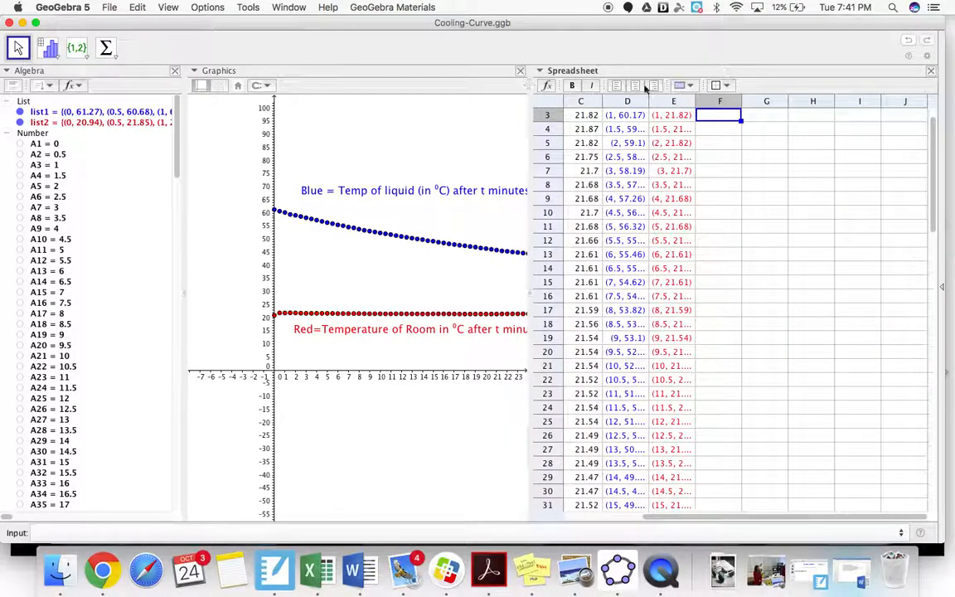
Step: Hide the Spreadsheet view and show it again beside the graph
{"action": "left_click", "coordinate": [931, 72]}
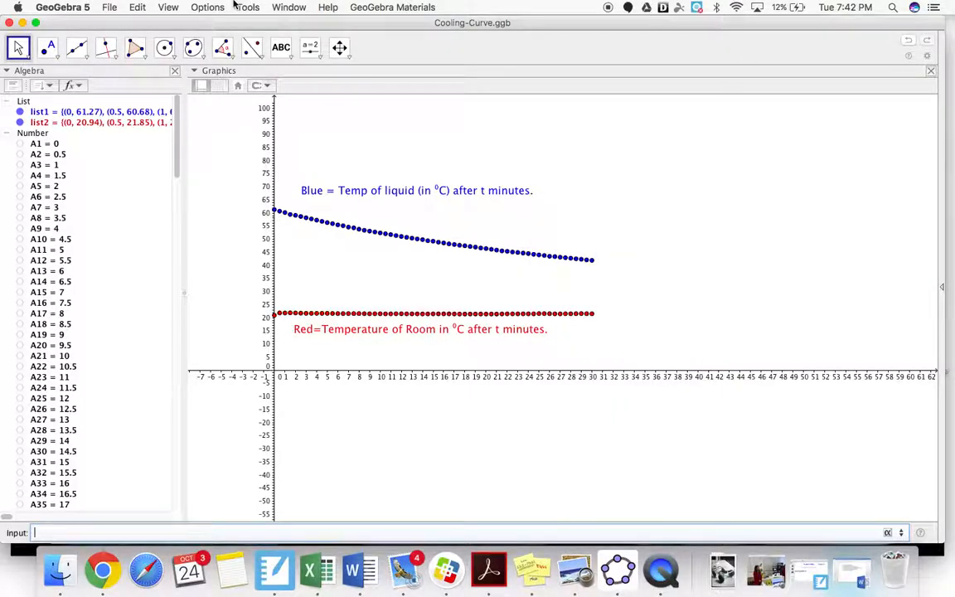
{"action": "left_click", "coordinate": [168, 8]}
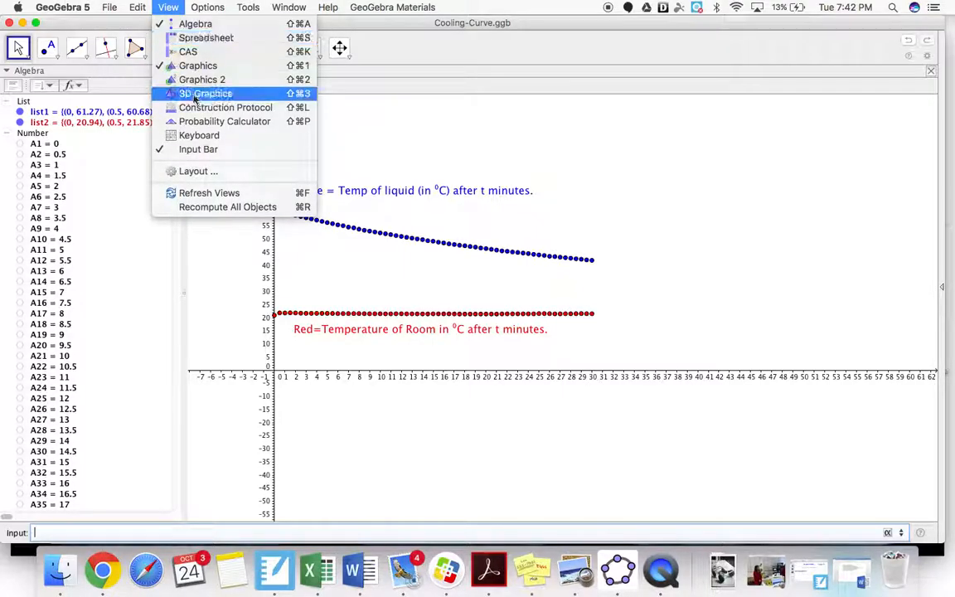
{"action": "left_click", "coordinate": [214, 38]}
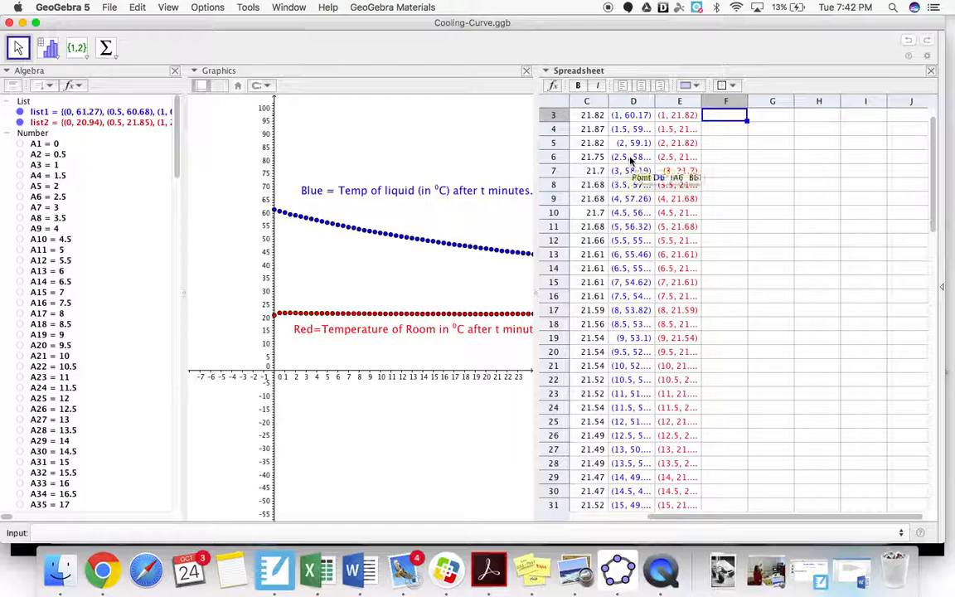
Step: Examine the liquid temperatures in column B and the room temperatures in column C down to cell C62
{"action": "scroll", "coordinate": [631, 160], "scroll_direction": "left", "scroll_amount": 3}
{"action": "scroll", "coordinate": [631, 160], "scroll_direction": "up", "scroll_amount": 2}
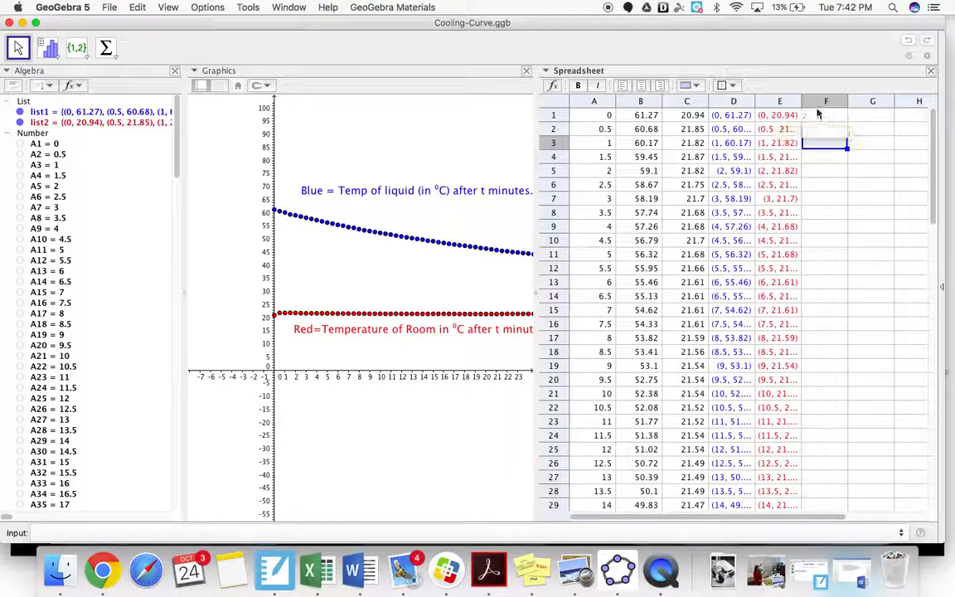
{"action": "left_click", "coordinate": [826, 118]}
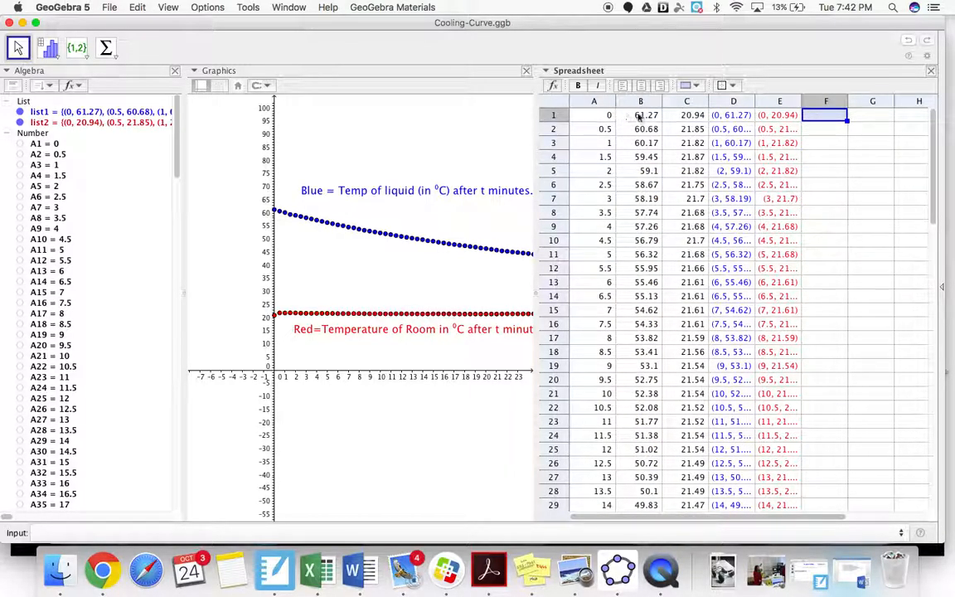
{"action": "left_click", "coordinate": [645, 100]}
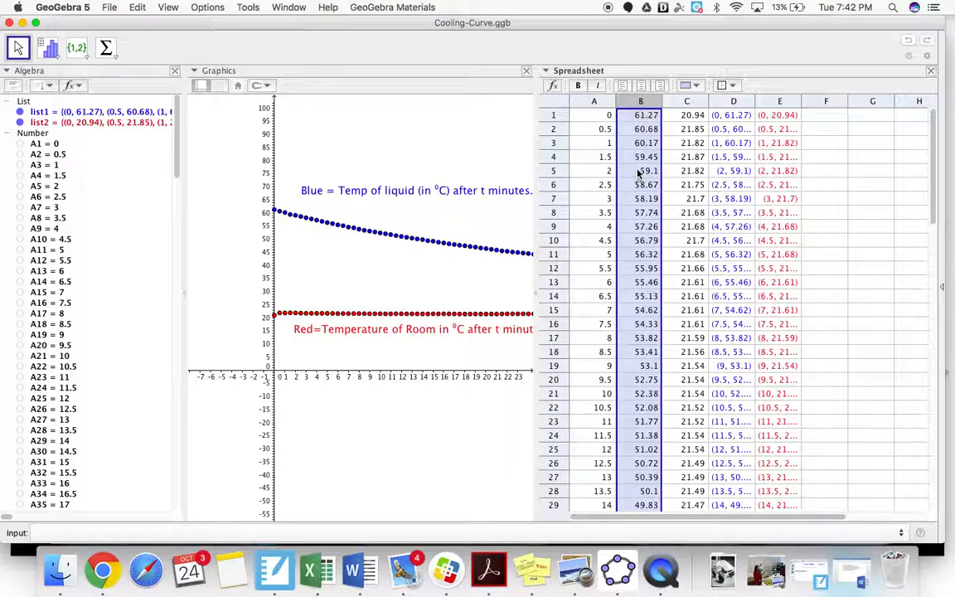
{"action": "left_click", "coordinate": [826, 115]}
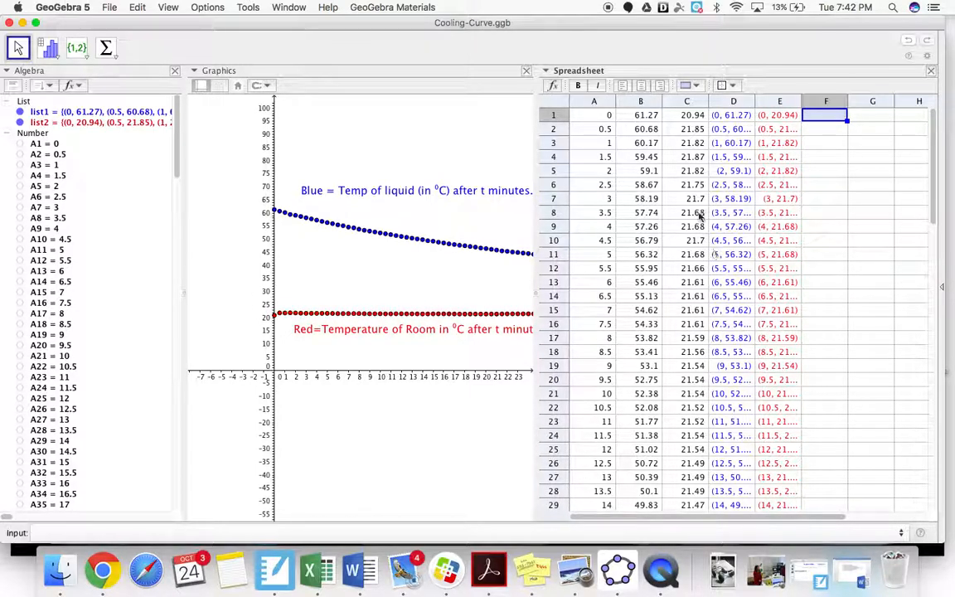
{"action": "left_click", "coordinate": [691, 101]}
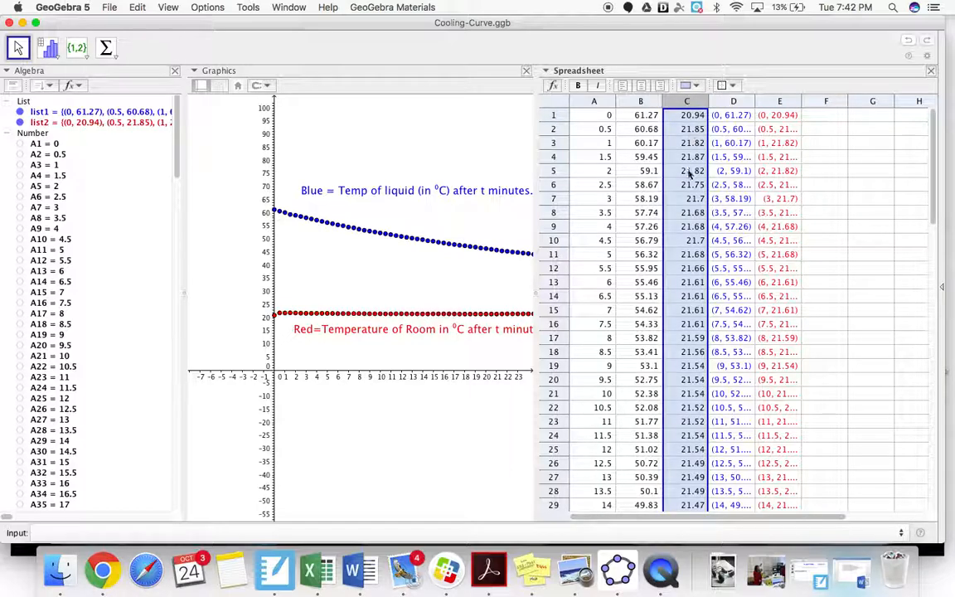
{"action": "scroll", "coordinate": [684, 315], "scroll_direction": "down", "scroll_amount": 3}
{"action": "scroll", "coordinate": [685, 315], "scroll_direction": "down", "scroll_amount": 8}
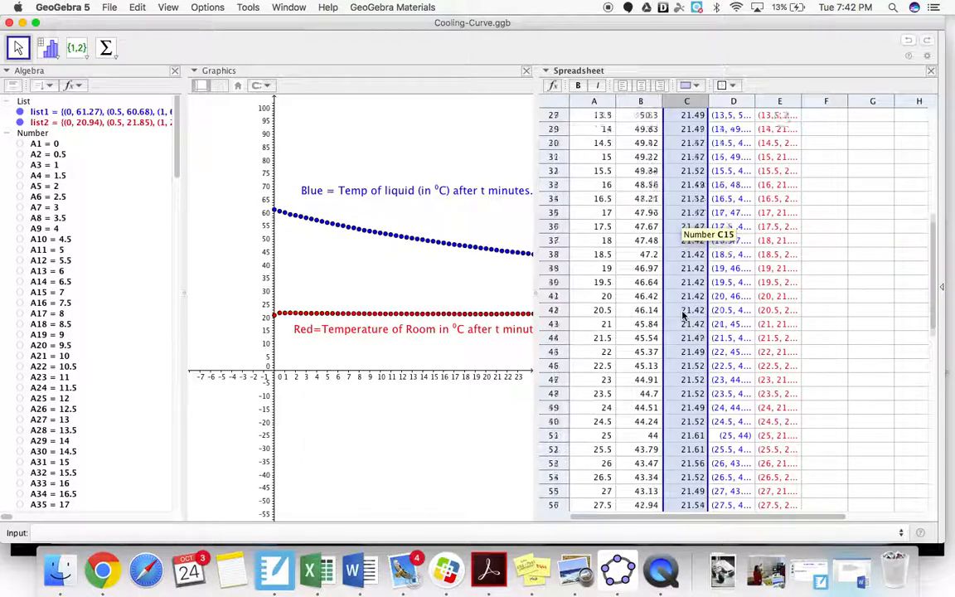
{"action": "scroll", "coordinate": [684, 316], "scroll_direction": "down", "scroll_amount": 6}
{"action": "left_click", "coordinate": [685, 408]}
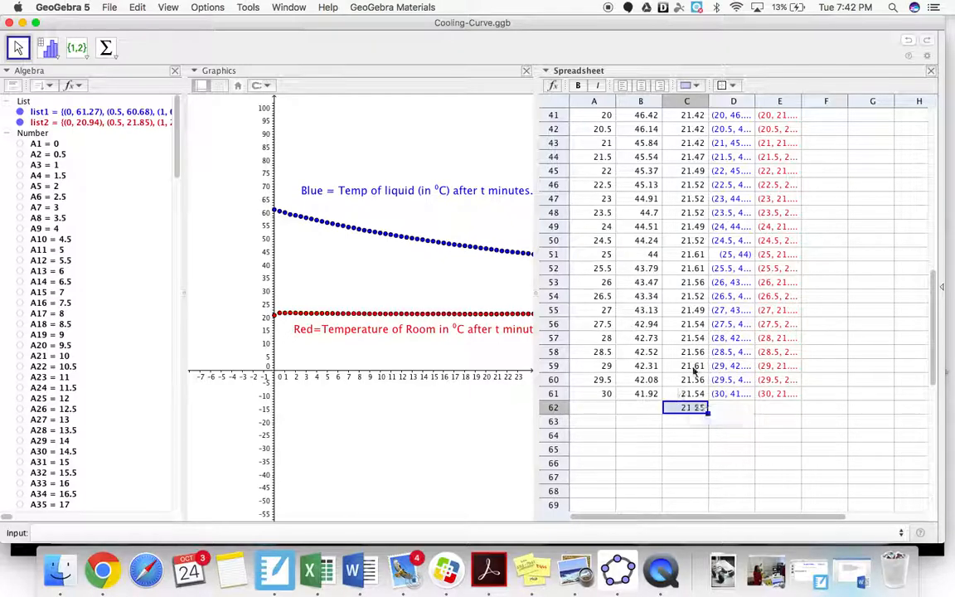
{"action": "scroll", "coordinate": [845, 124], "scroll_direction": "up", "scroll_amount": 6}
{"action": "scroll", "coordinate": [846, 124], "scroll_direction": "up", "scroll_amount": 7}
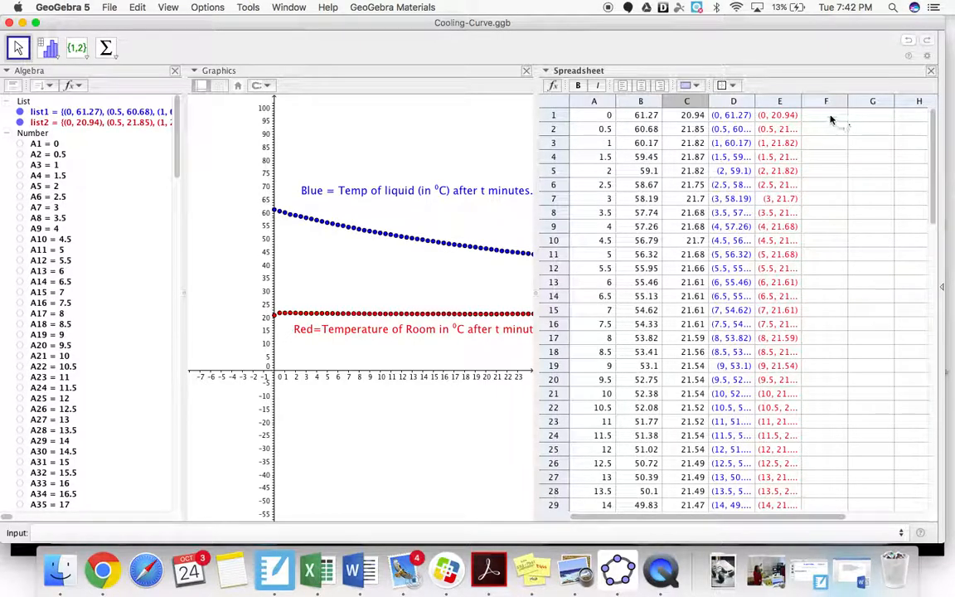
Step: Enter the formula =B1-21.55 in cell F1 and fill it down column F alongside the temperature data
{"action": "left_click", "coordinate": [827, 117]}
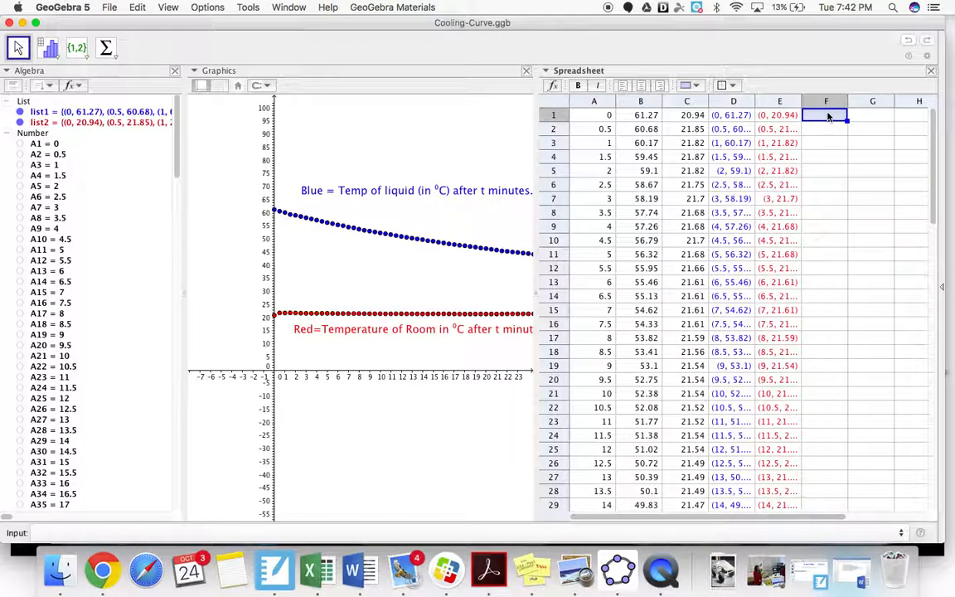
{"action": "type", "text": "="}
{"action": "type", "text": "B"}
{"action": "type", "text": "1-21.55"}
{"action": "key", "text": "Return"}
{"action": "left_click", "coordinate": [831, 116]}
{"action": "left_click_drag", "start_coordinate": [848, 121], "coordinate": [827, 469]}
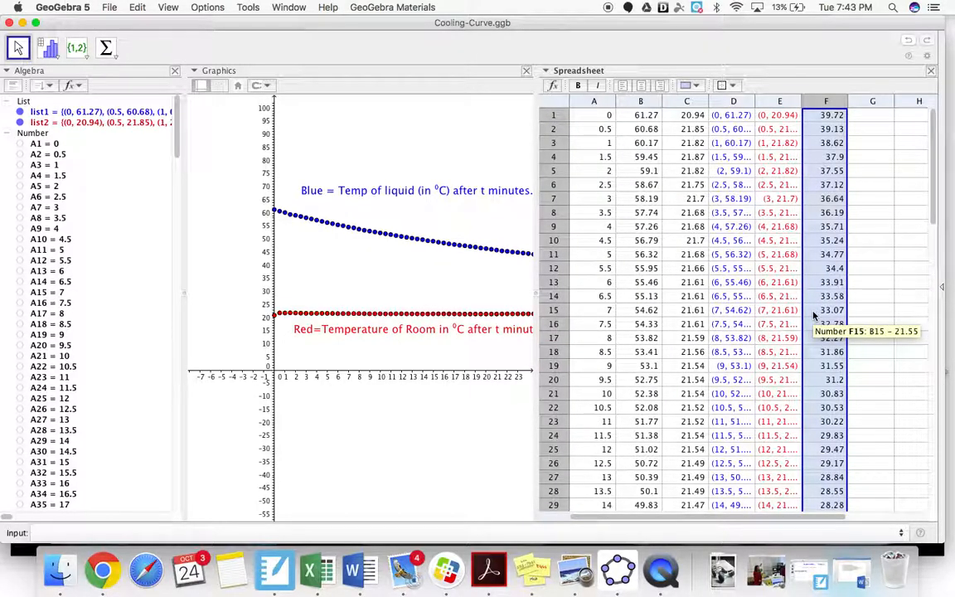
{"action": "left_click", "coordinate": [871, 118]}
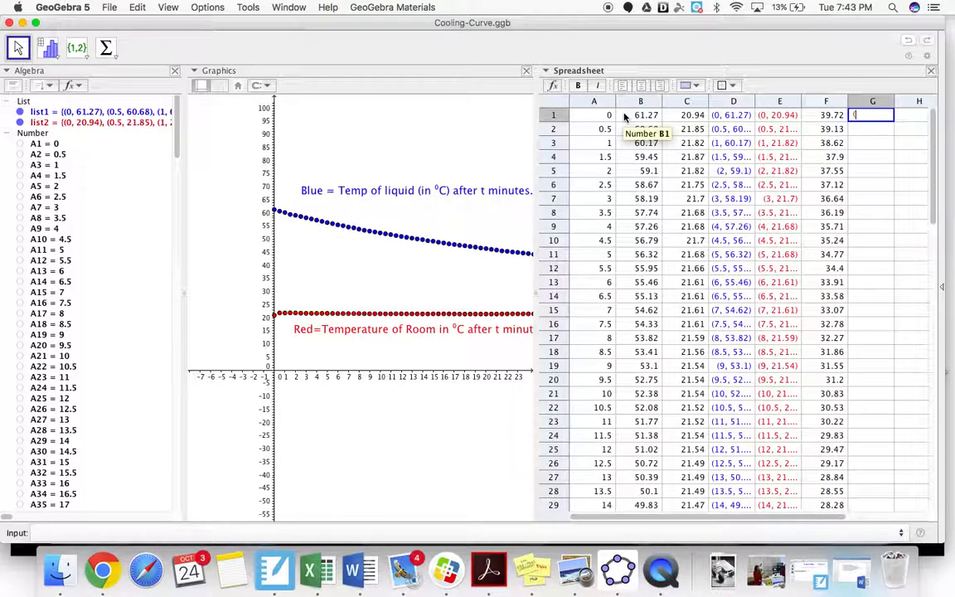
{"action": "type", "text": "("}
{"action": "left_click", "coordinate": [592, 118]}
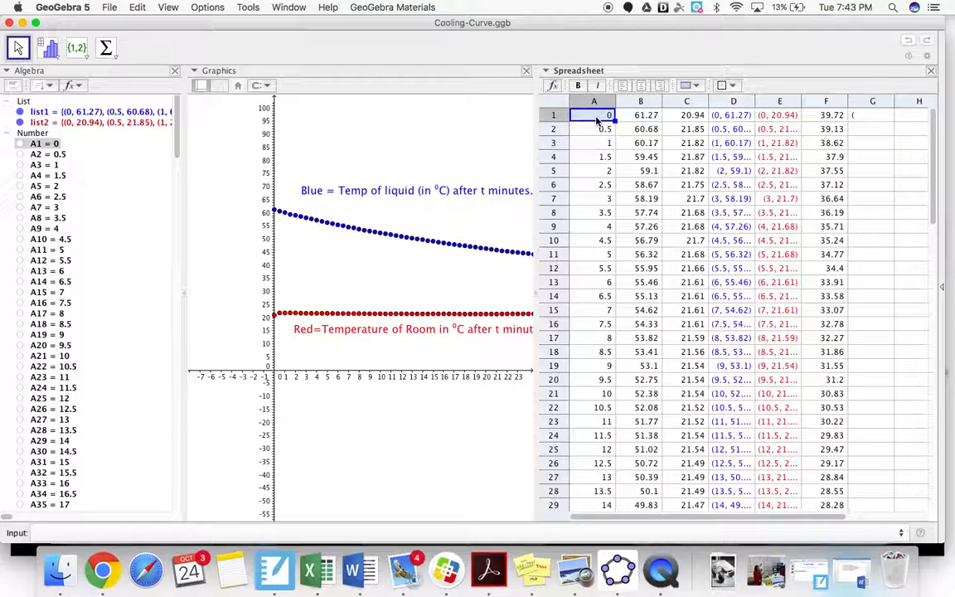
{"action": "left_click", "coordinate": [862, 117]}
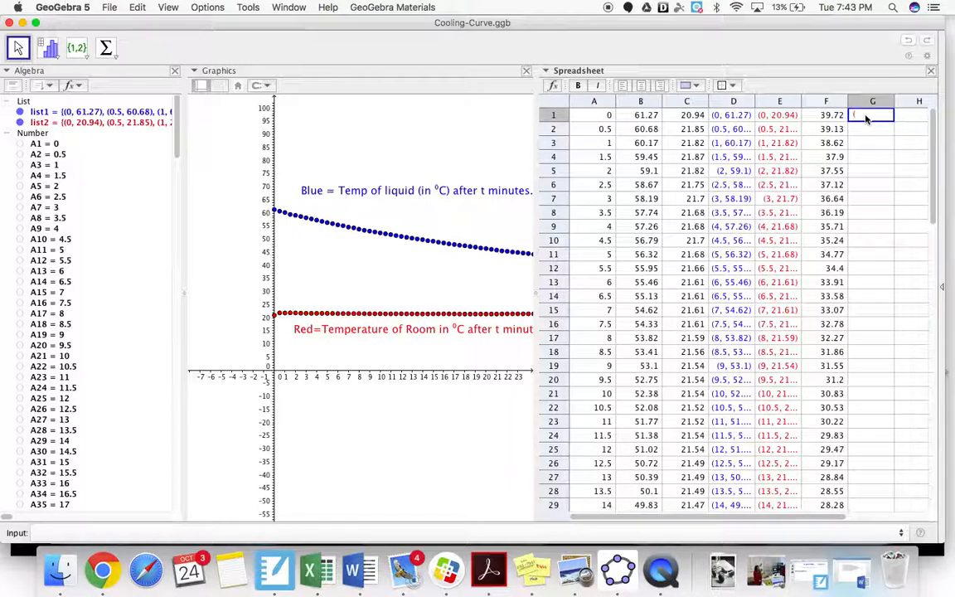
{"action": "type", "text": "A1,"}
{"action": "type", "text": "1)"}
{"action": "key", "text": "Return"}
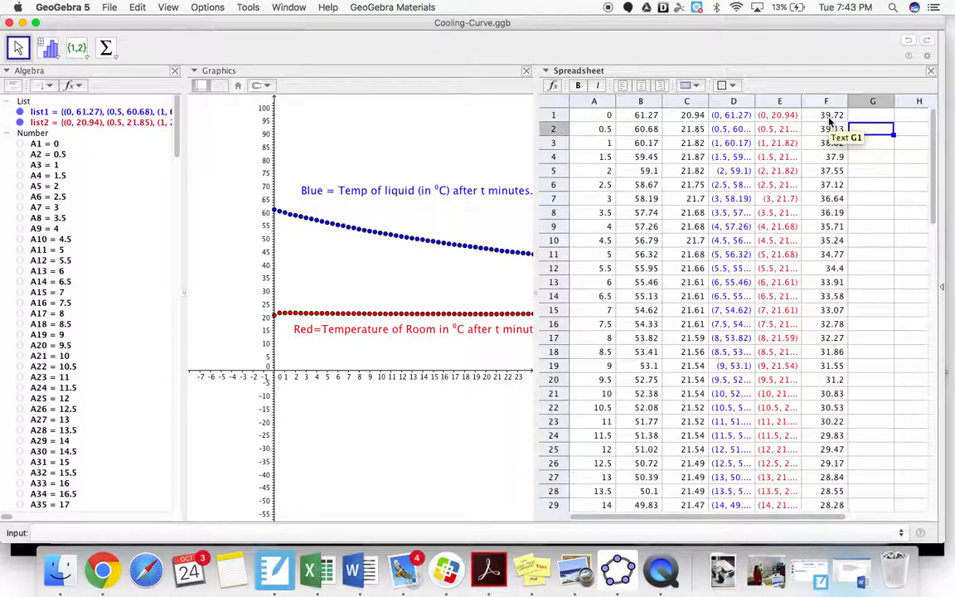
{"action": "key", "text": "Up"}
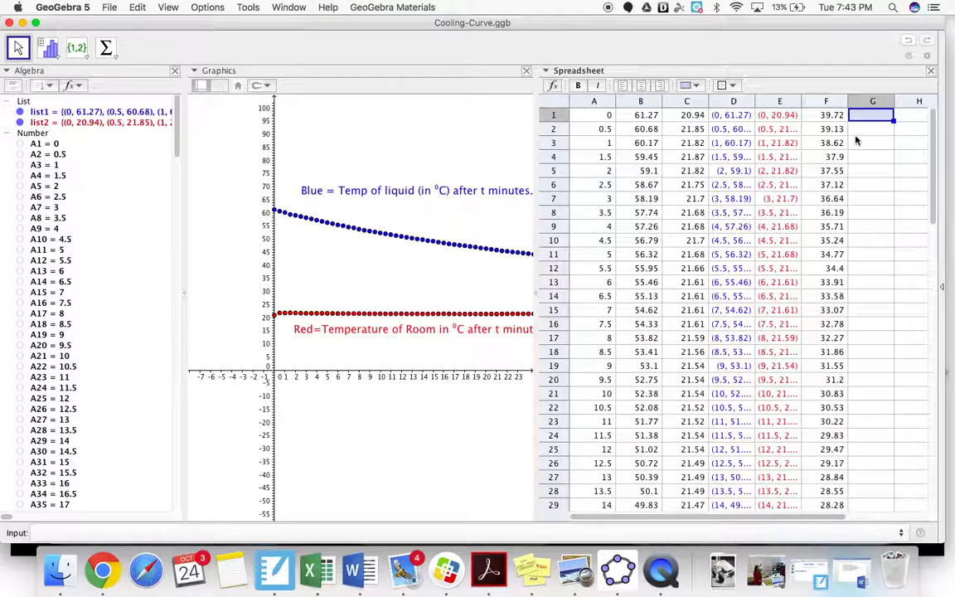
{"action": "left_click", "coordinate": [827, 102]}
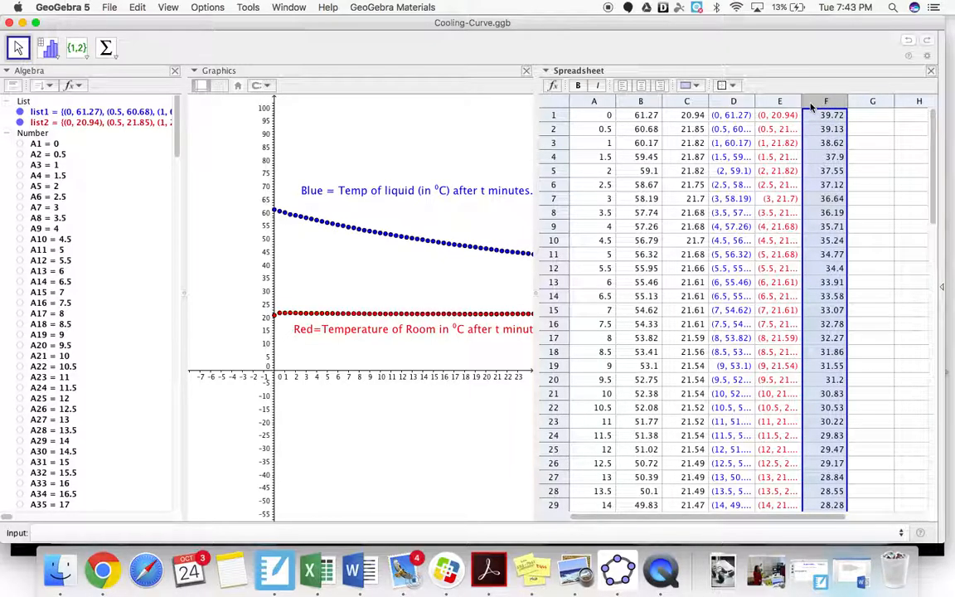
{"action": "left_click", "coordinate": [593, 101]}
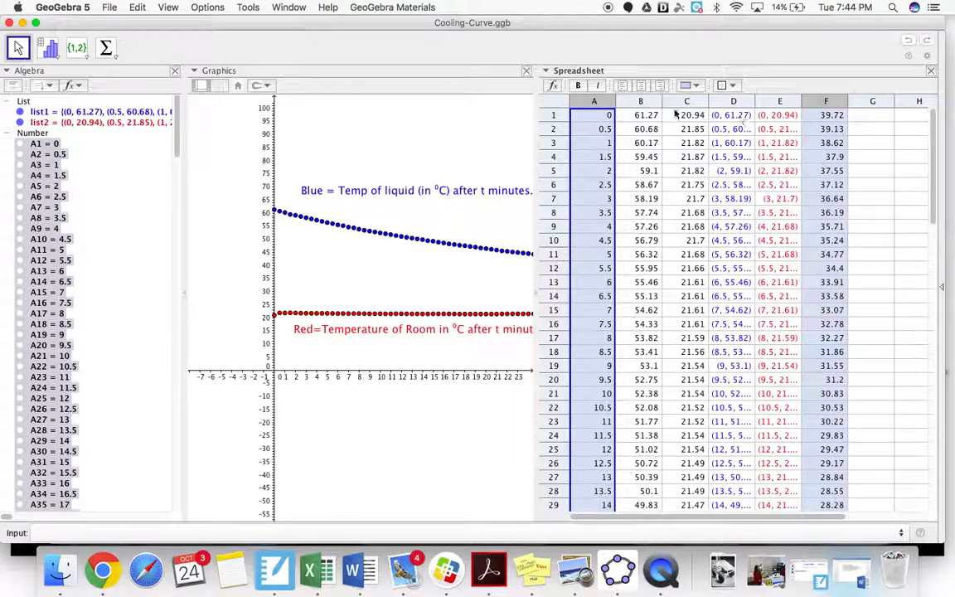
{"action": "right_click", "coordinate": [823, 119]}
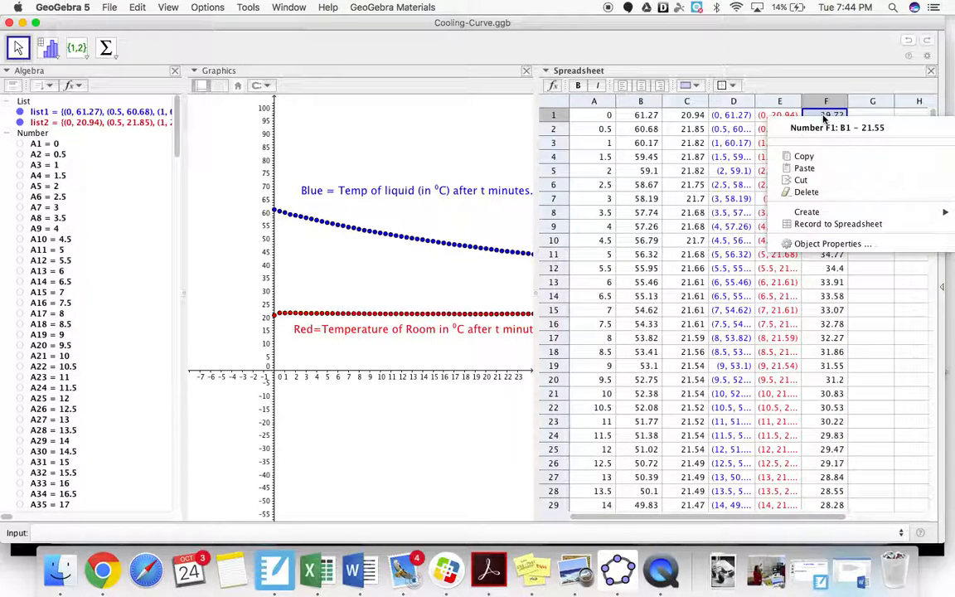
Step: Create a list of points from the times in column A and the temperature differences in column F
{"action": "left_click", "coordinate": [596, 101]}
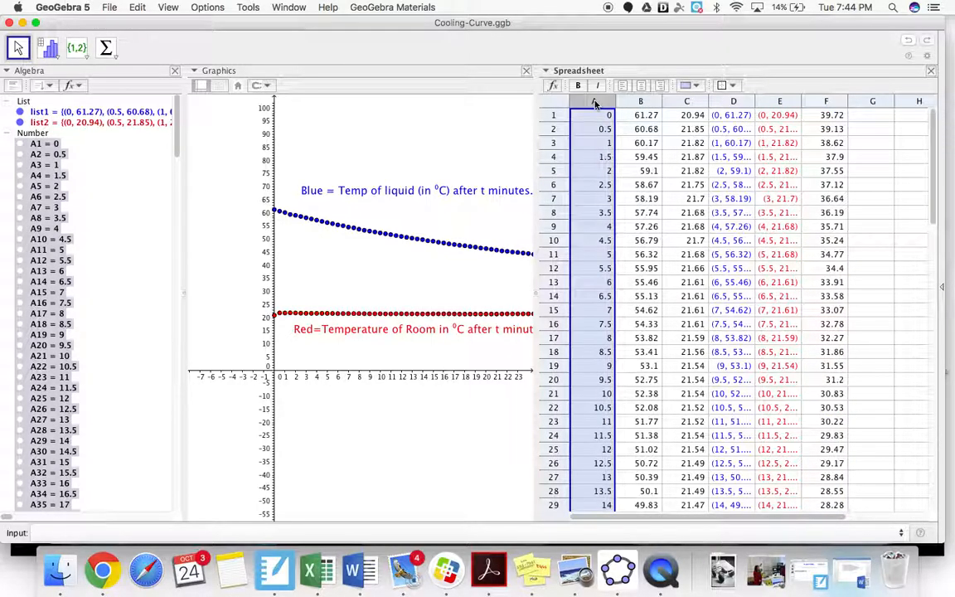
{"action": "left_click", "coordinate": [834, 103], "text": "super"}
{"action": "right_click", "coordinate": [834, 104]}
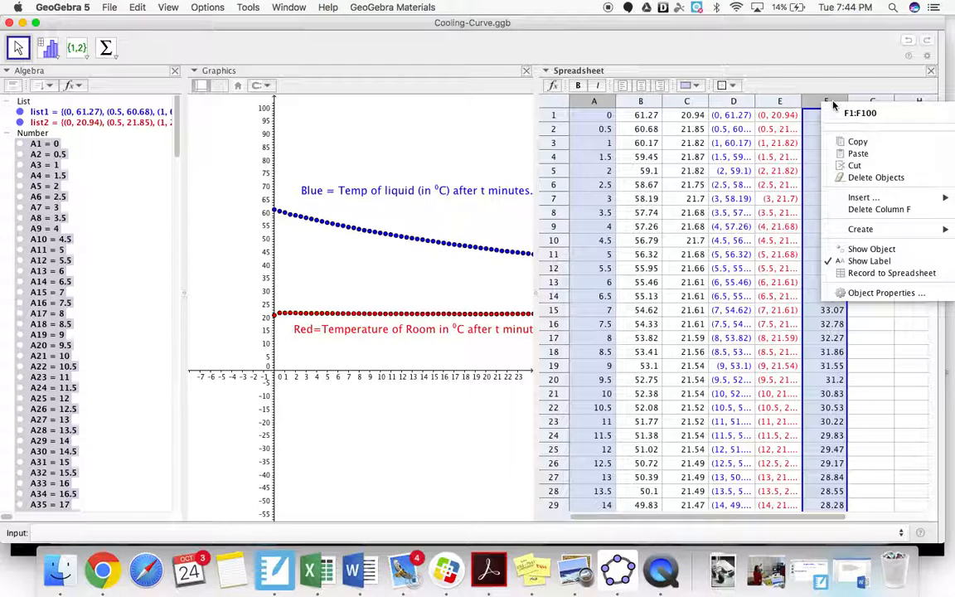
{"action": "mouse_move", "coordinate": [868, 232]}
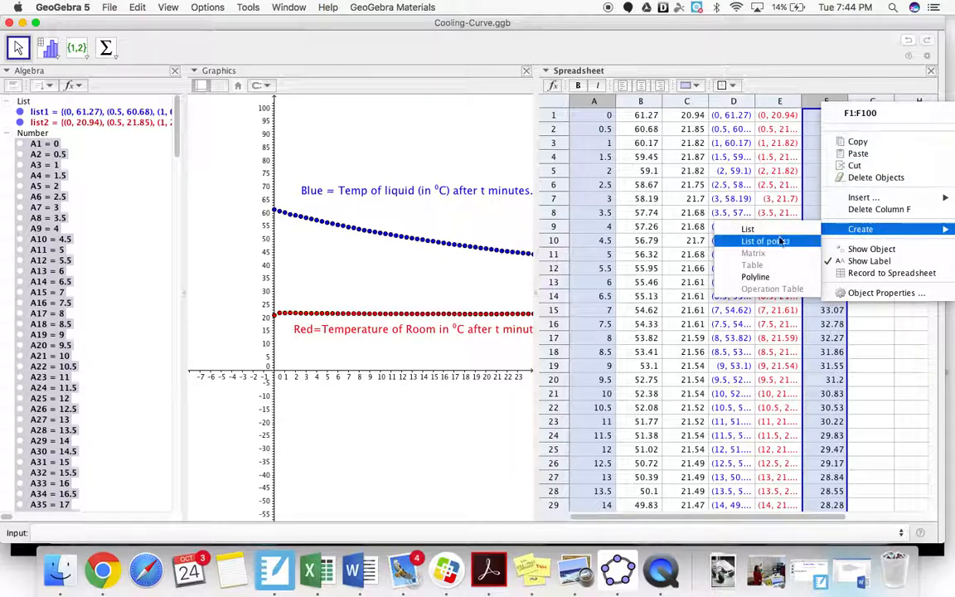
{"action": "left_click", "coordinate": [778, 241]}
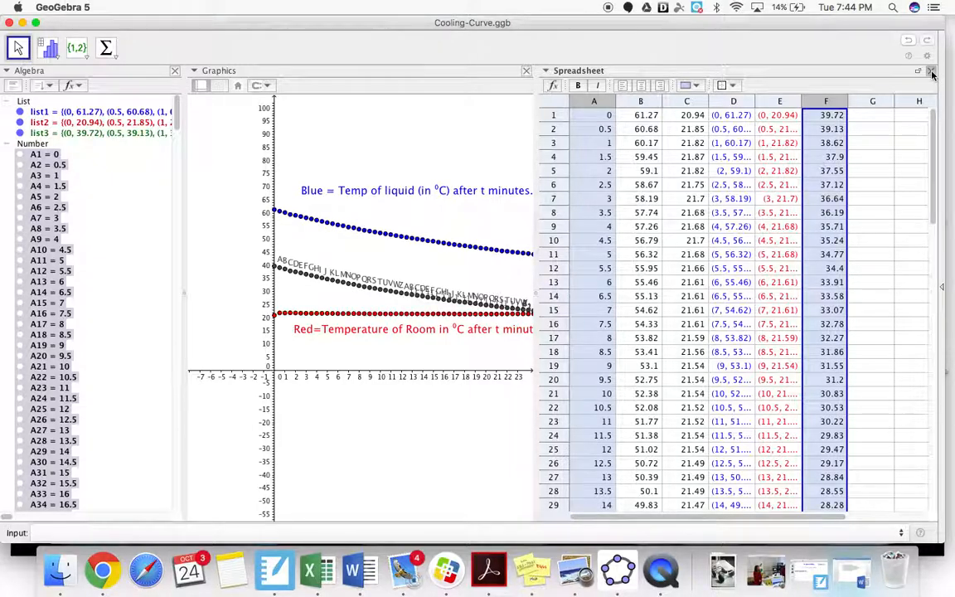
Step: Hide the Spreadsheet view to give the graph the full width, leaving no object selected
{"action": "left_click", "coordinate": [931, 72]}
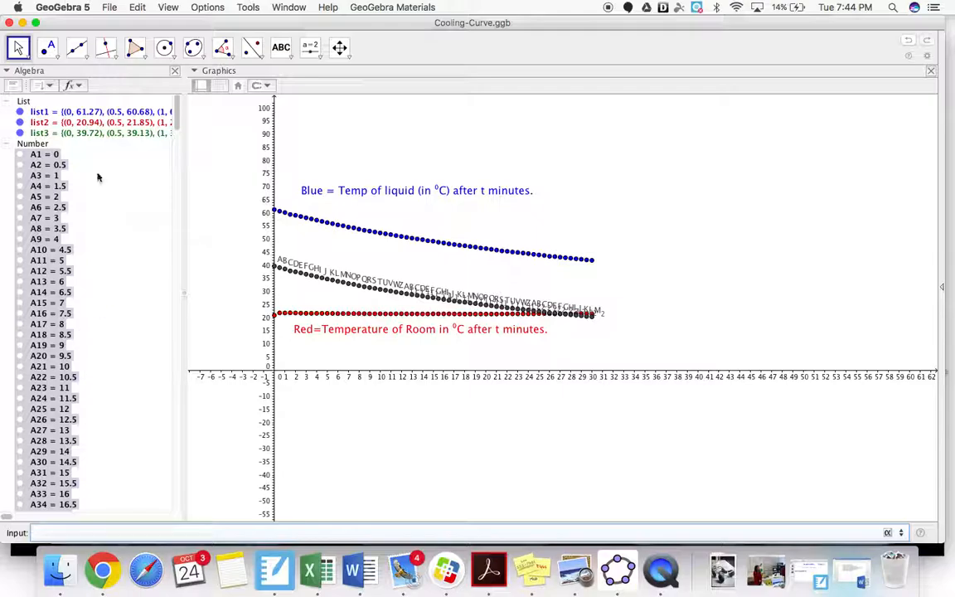
{"action": "left_click", "coordinate": [97, 134]}
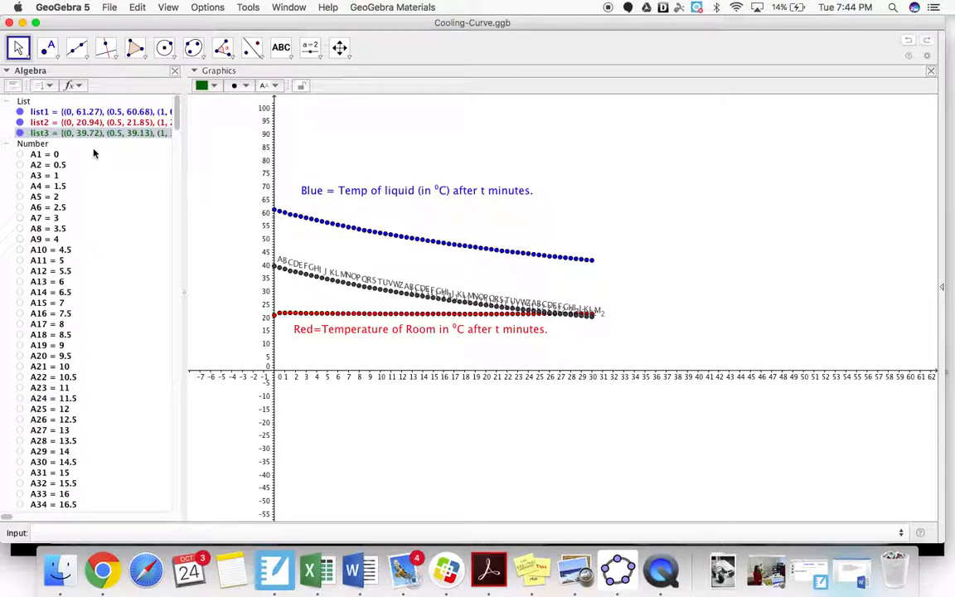
{"action": "key", "text": "Escape"}
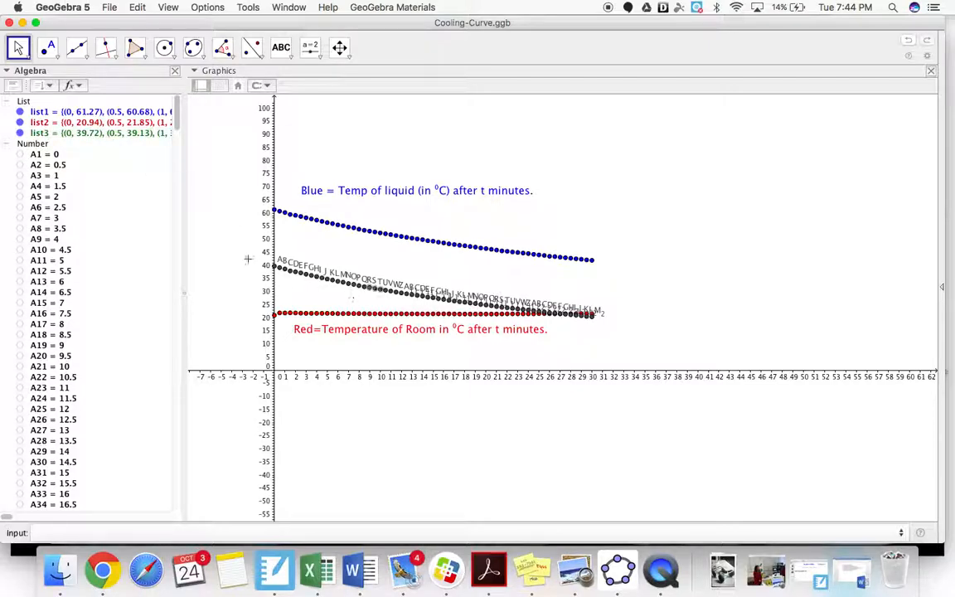
Step: Fit an exponential function to the temperature-difference points by entering FitExp[list3]
{"action": "left_click", "coordinate": [67, 532]}
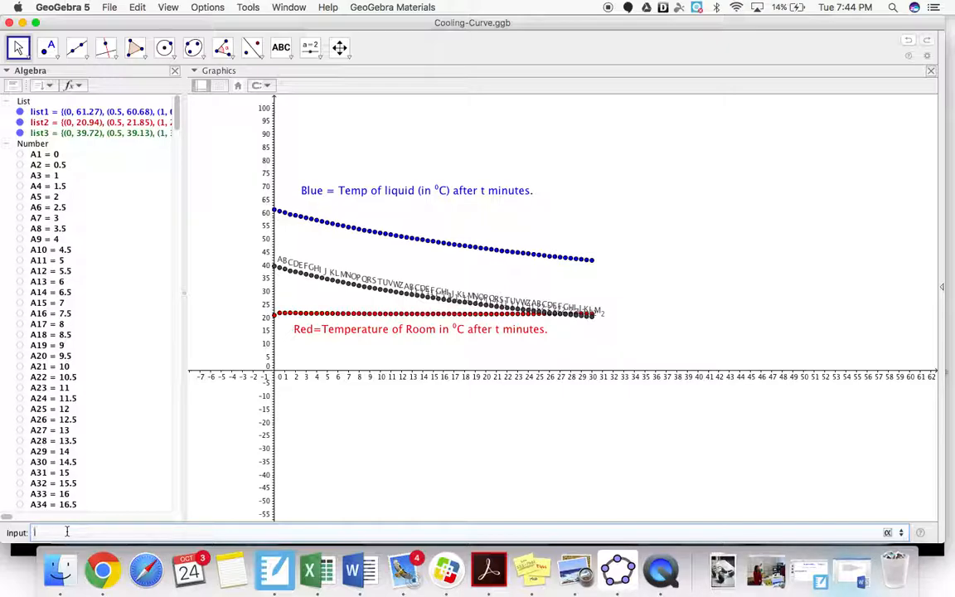
{"action": "type", "text": "Fi"}
{"action": "key", "text": "BackSpace"}
{"action": "key", "text": "BackSpace"}
{"action": "key", "text": "BackSpace"}
{"action": "type", "text": "li"}
{"action": "type", "text": "t"}
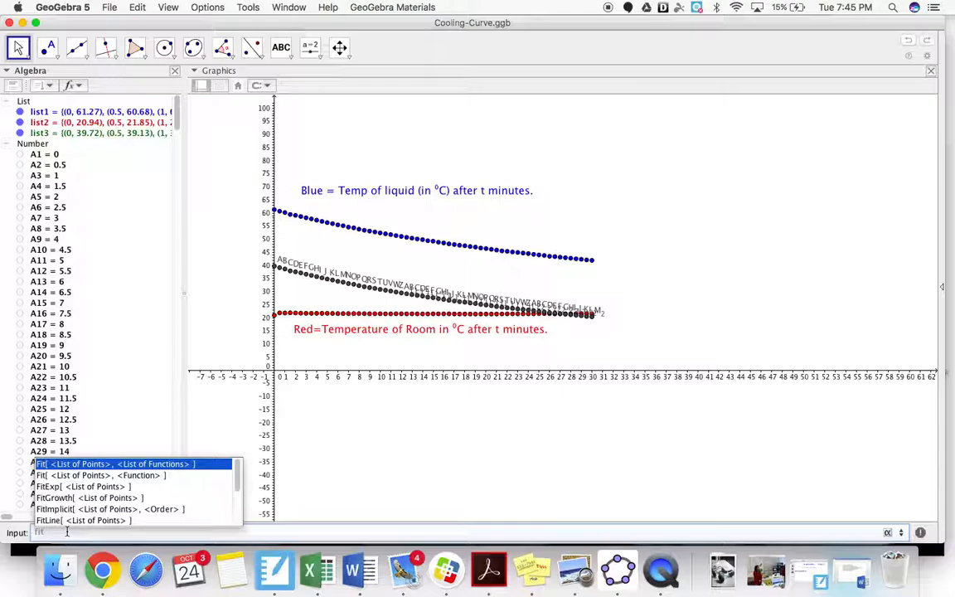
{"action": "type", "text": "exp"}
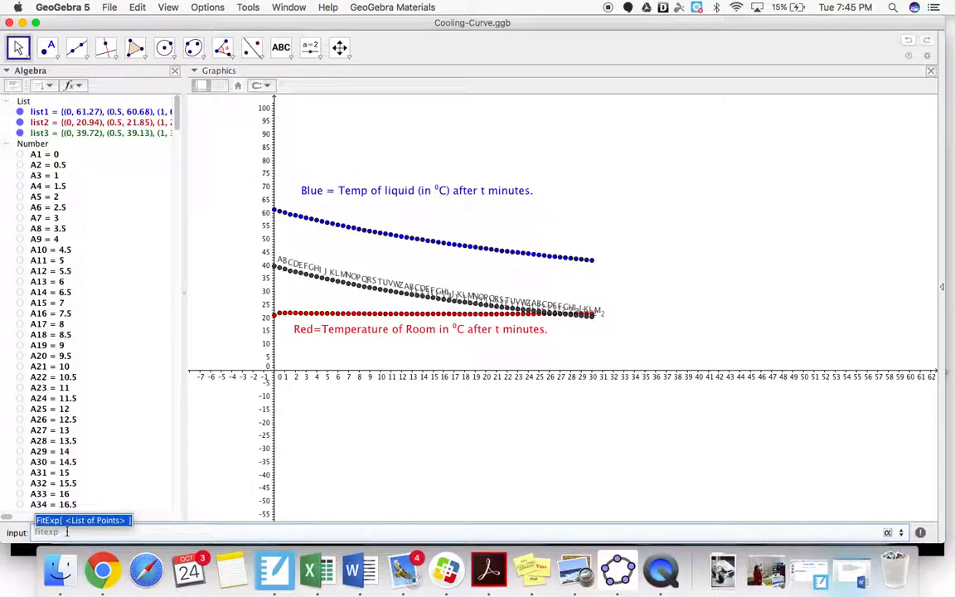
{"action": "key", "text": "Return"}
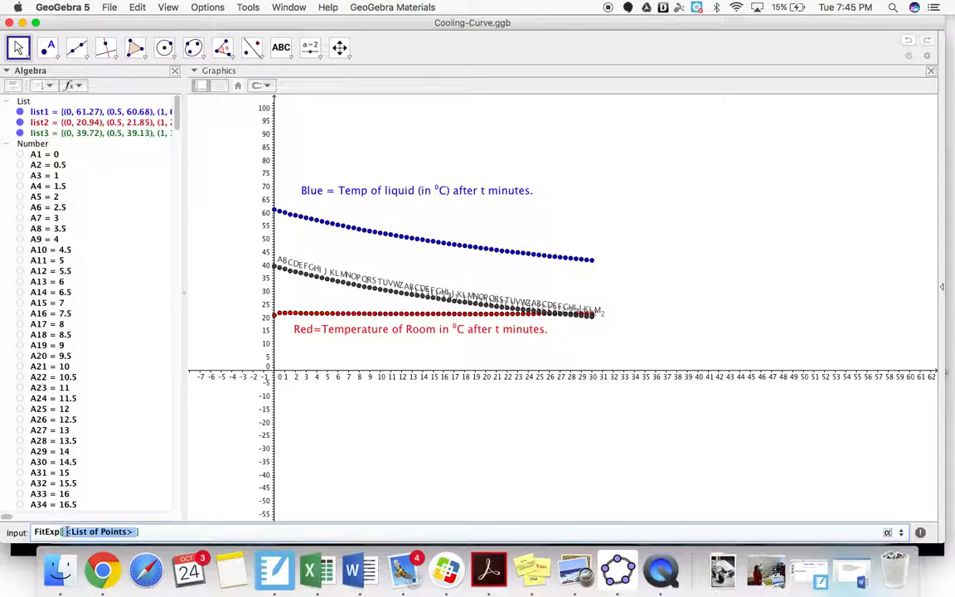
{"action": "key", "text": "BackSpace"}
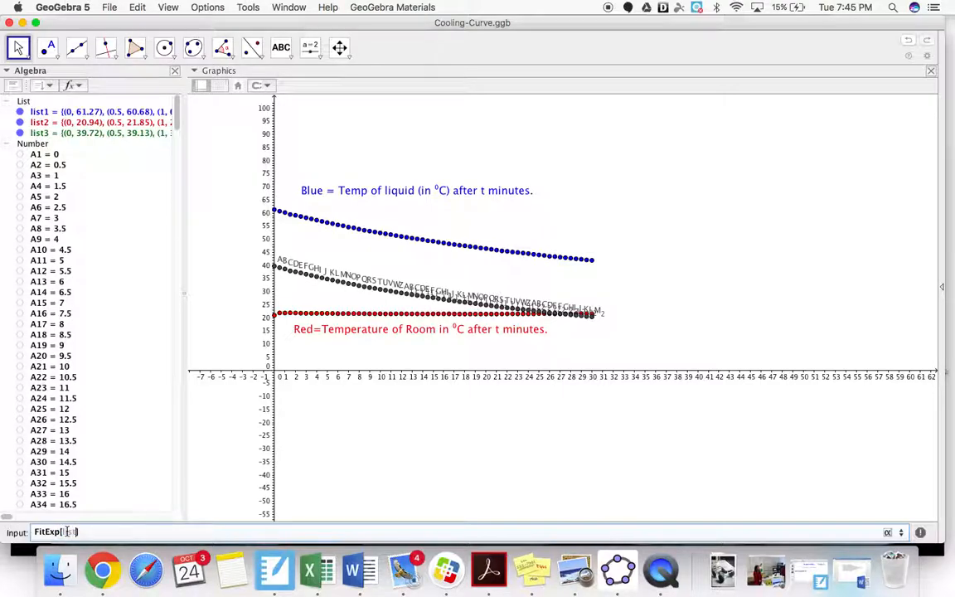
{"action": "type", "text": "list1"}
{"action": "key", "text": "BackSpace"}
{"action": "type", "text": "3"}
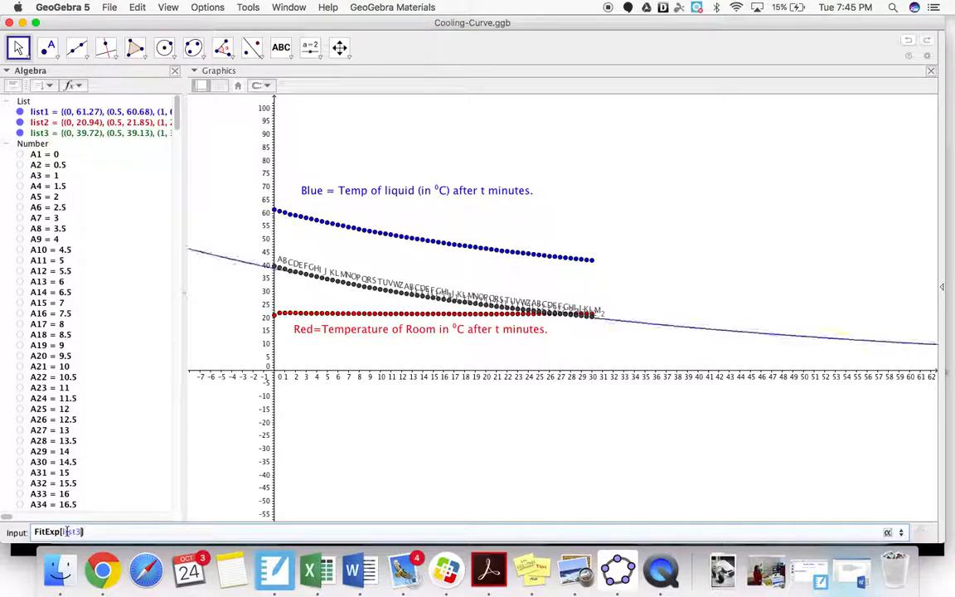
{"action": "key", "text": "Return"}
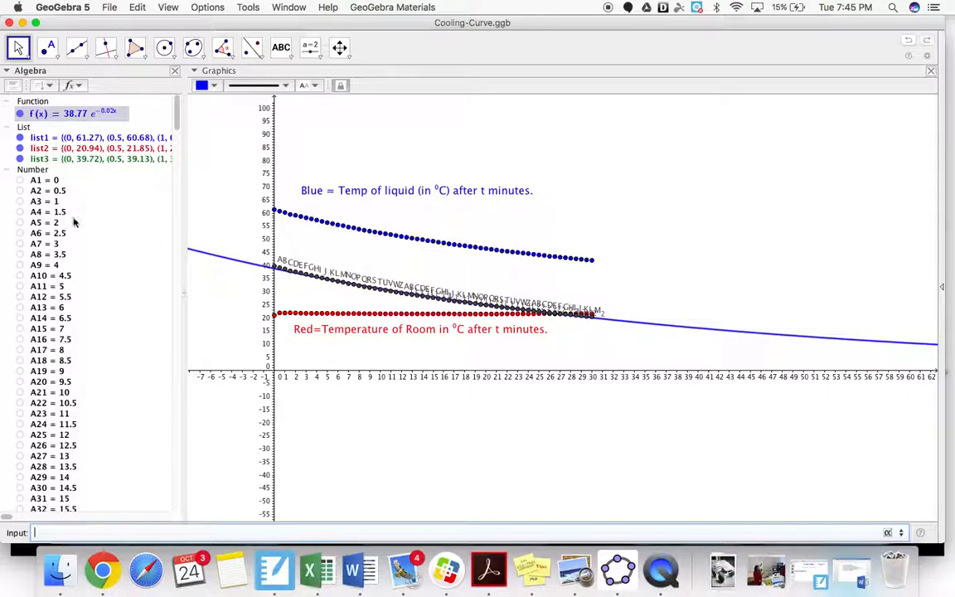
Step: Redefine function f as FitExp[list3]+21.55 and inspect the shifted curve against the blue liquid-temperature points
{"action": "double_click", "coordinate": [73, 115]}
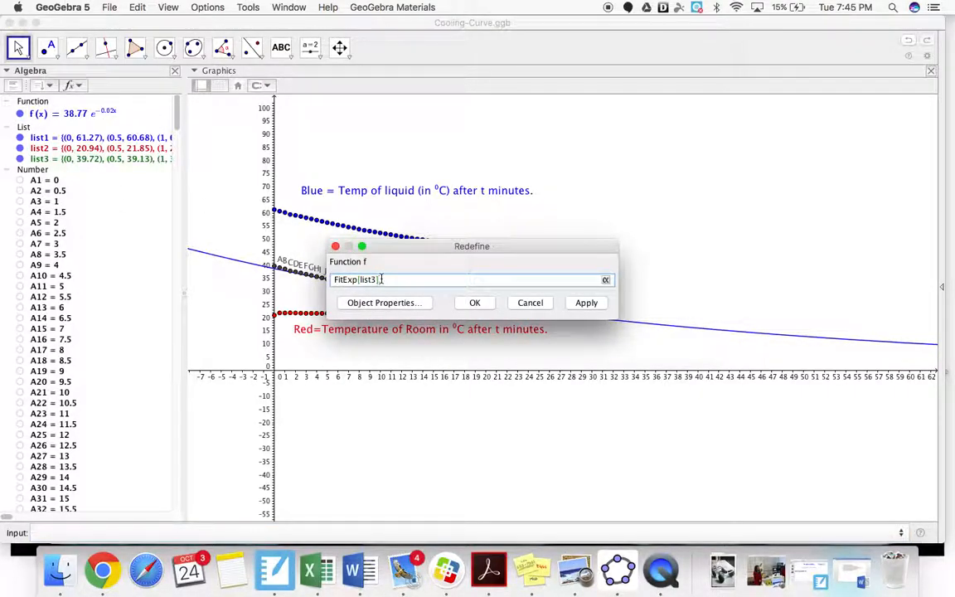
{"action": "type", "text": "+21.55"}
{"action": "left_click", "coordinate": [585, 304]}
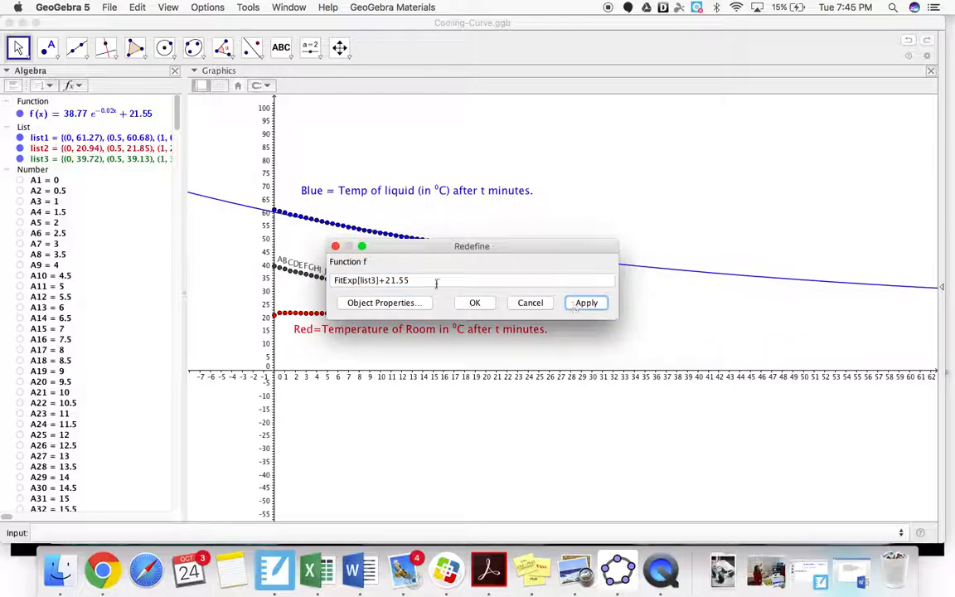
{"action": "left_click", "coordinate": [336, 247]}
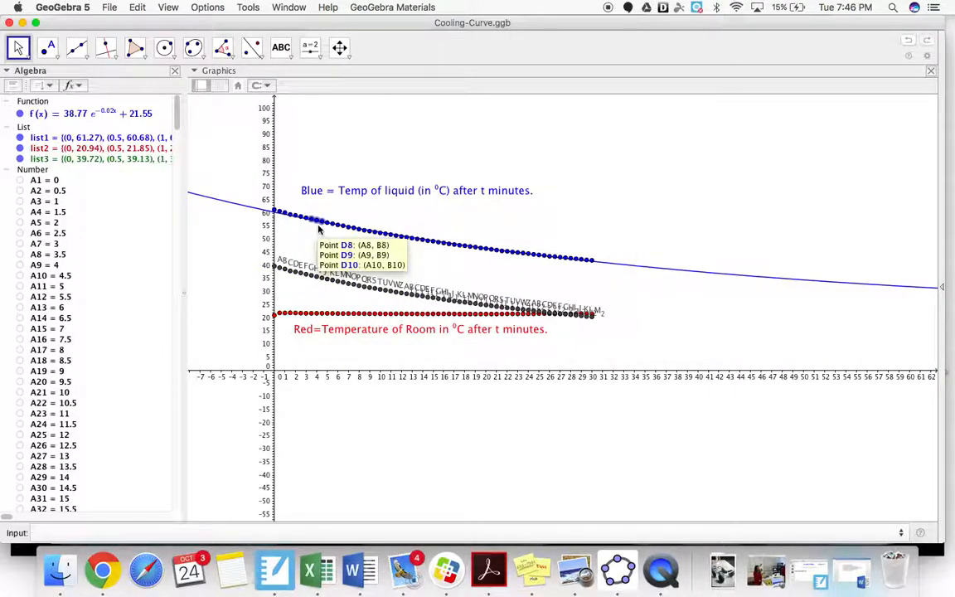
{"action": "scroll", "coordinate": [318, 229], "scroll_direction": "up", "scroll_amount": 5}
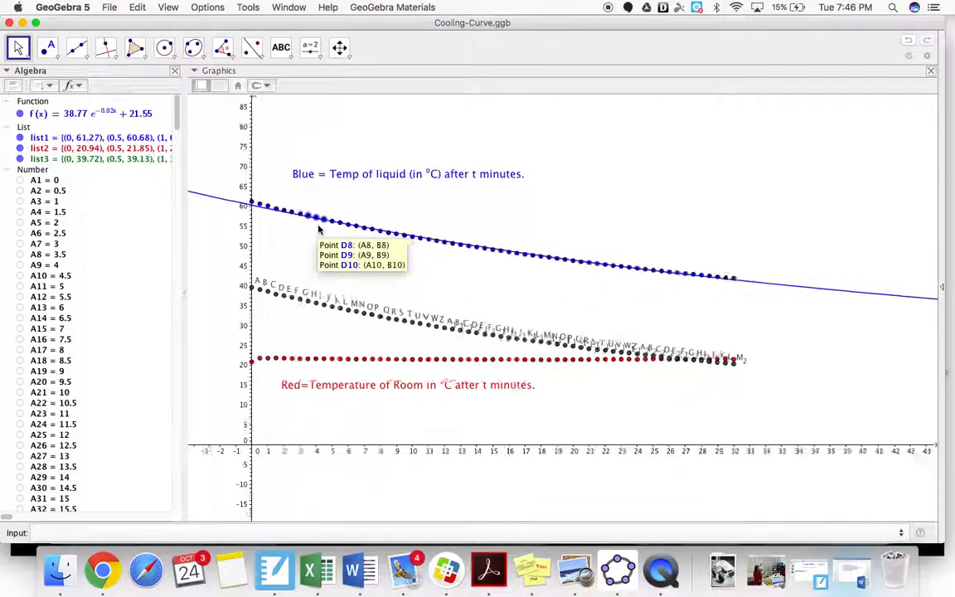
{"action": "scroll", "coordinate": [318, 229], "scroll_direction": "down", "scroll_amount": 5}
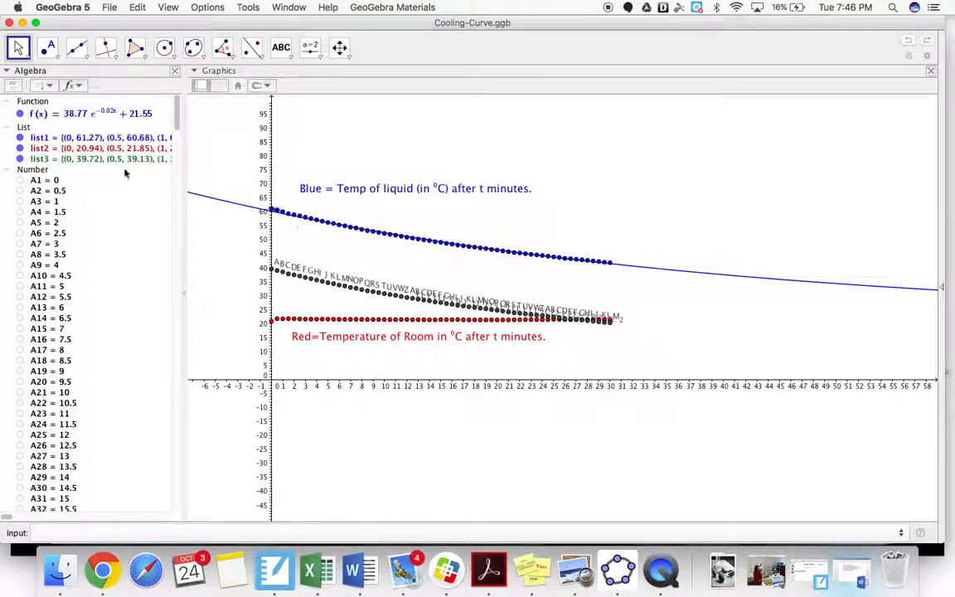
Step: Fit an exponential function to the room-temperature points by entering FitExp[list2]
{"action": "left_click", "coordinate": [86, 139]}
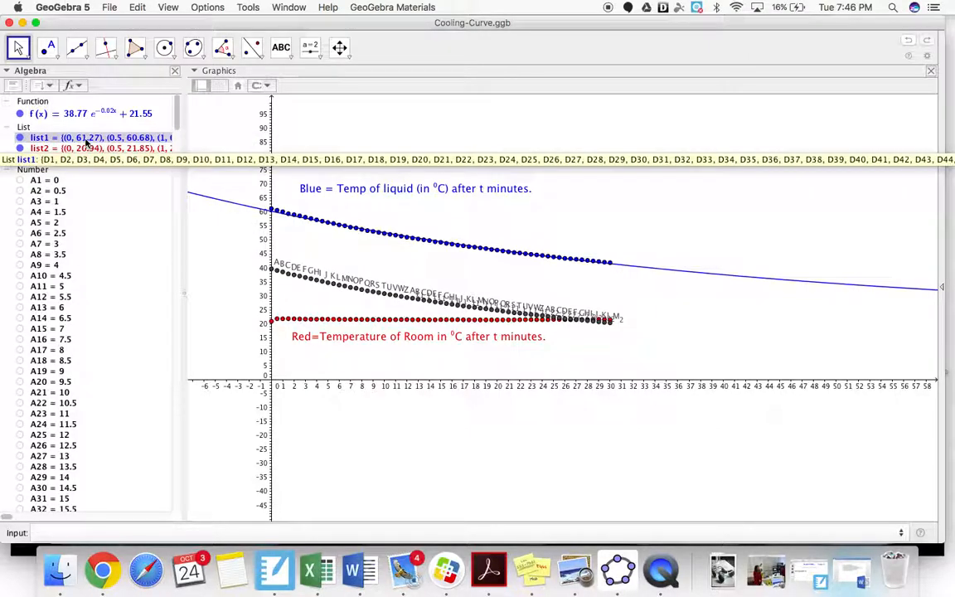
{"action": "left_click", "coordinate": [52, 533]}
{"action": "type", "text": "fitexp"}
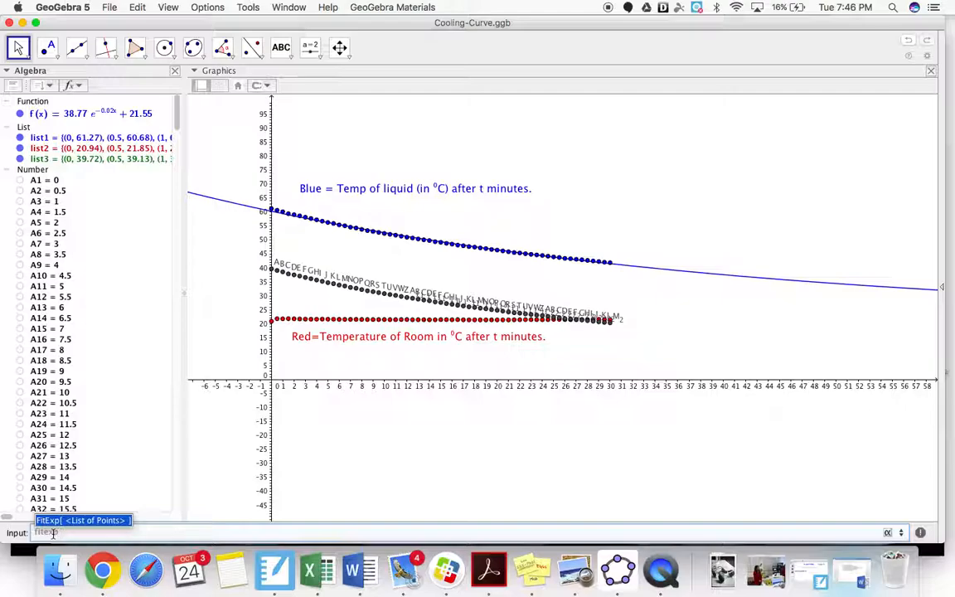
{"action": "key", "text": "Return"}
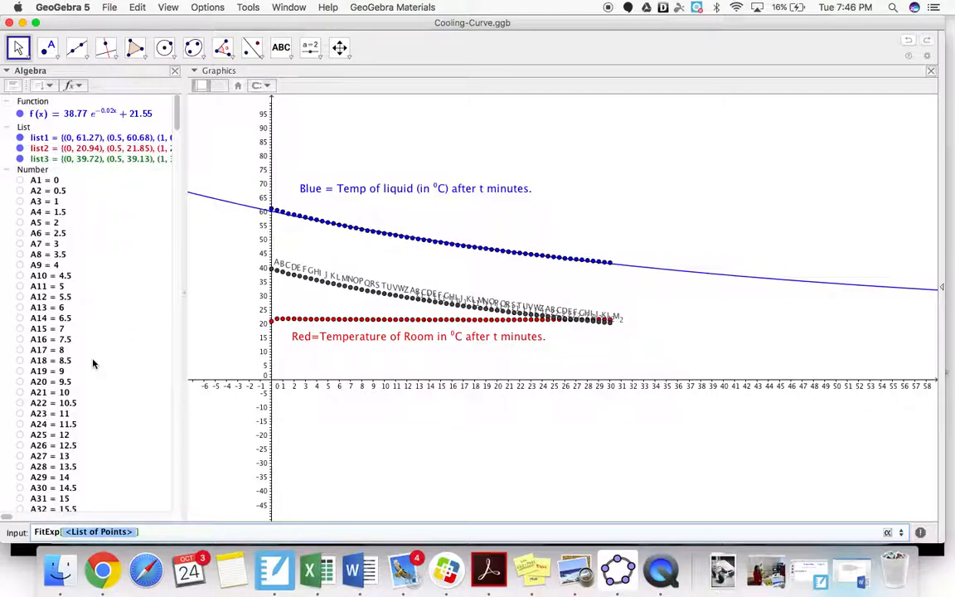
{"action": "type", "text": "list2"}
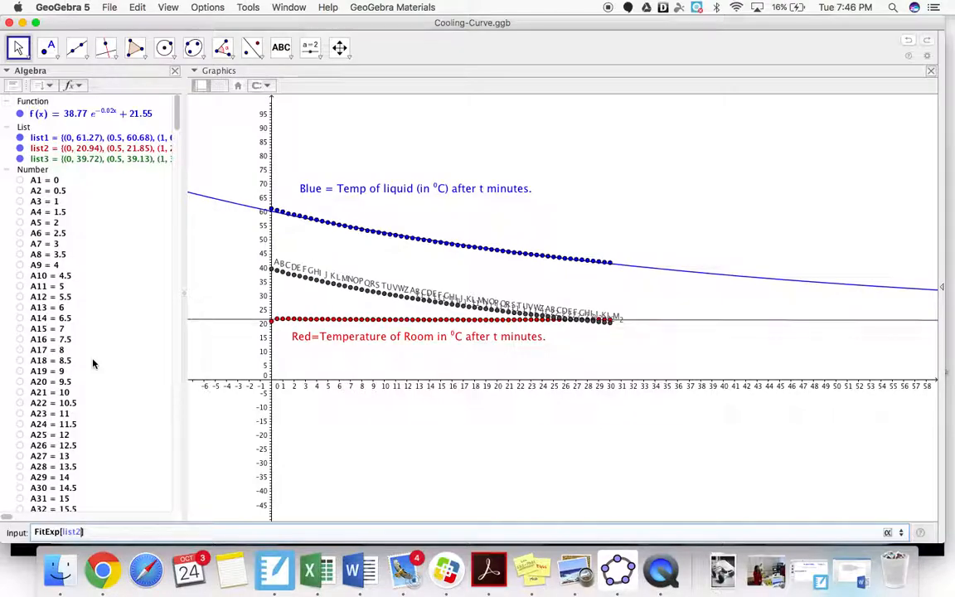
{"action": "key", "text": "Return"}
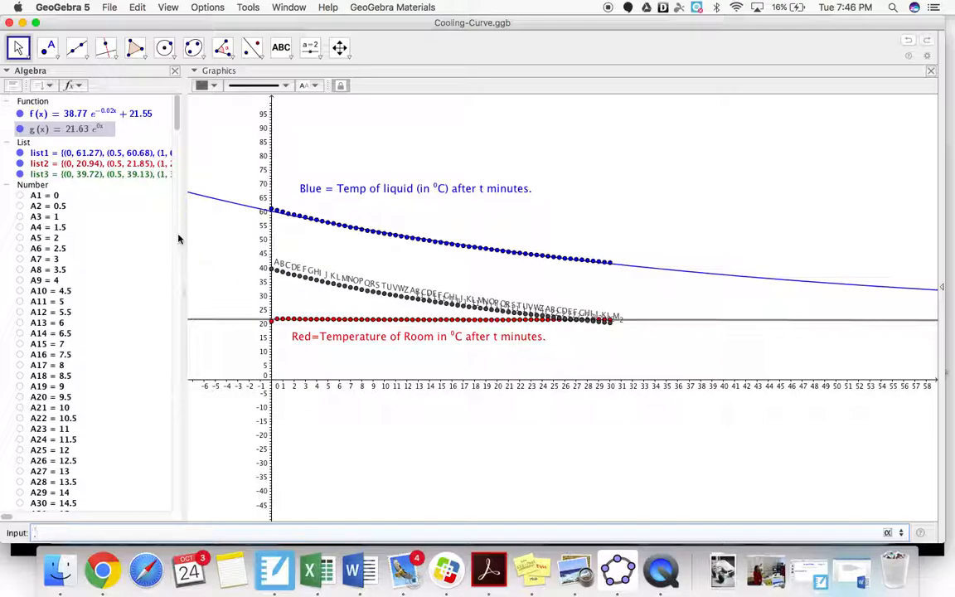
Step: Delete function g, the exponential fit of list2
{"action": "left_click", "coordinate": [83, 164]}
{"action": "right_click", "coordinate": [83, 130]}
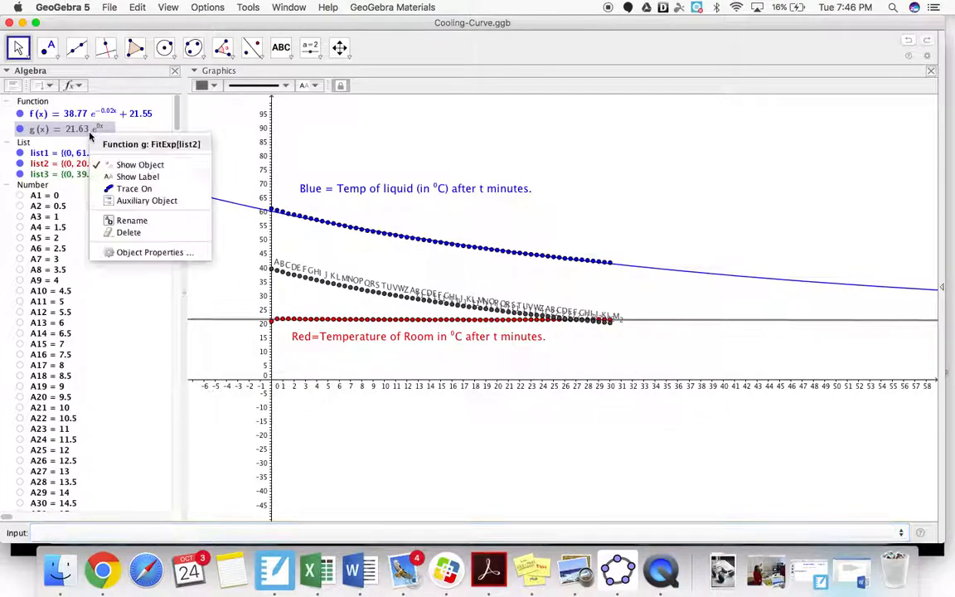
{"action": "left_click", "coordinate": [143, 232]}
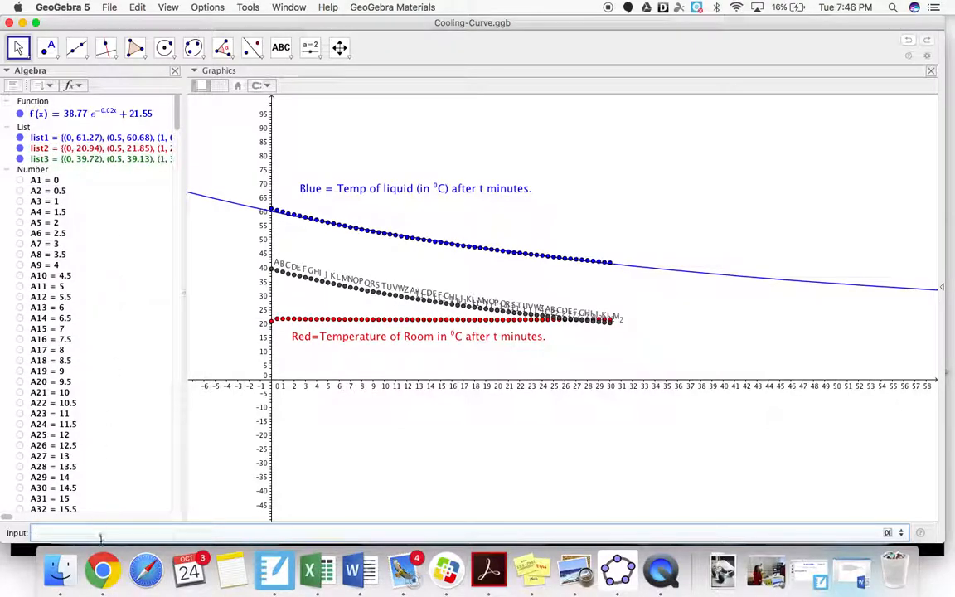
Step: Fit an exponential directly to the liquid temperatures with fitexp(list1) and compare its long-term behaviour with function f
{"action": "type", "text": "fit"}
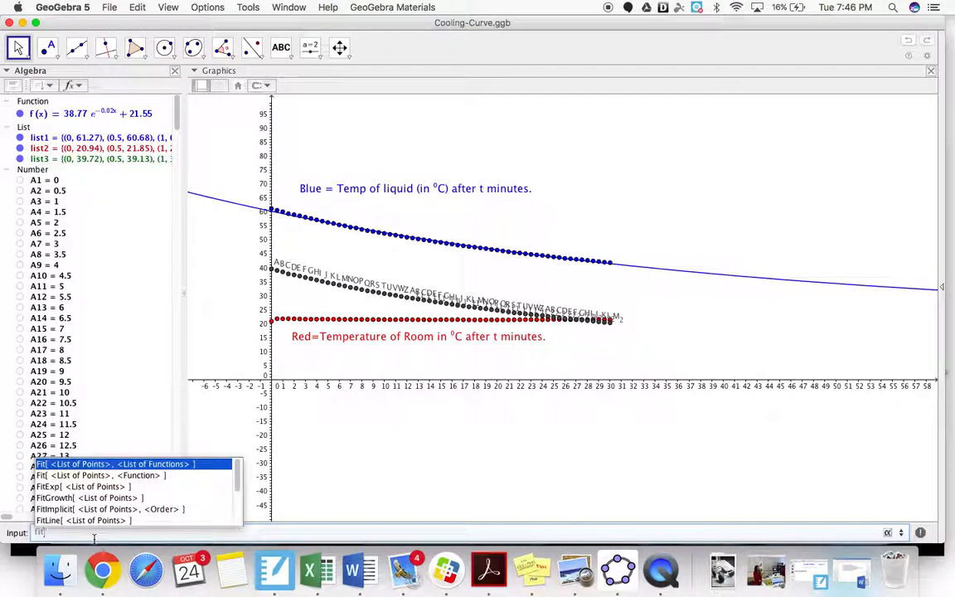
{"action": "type", "text": "exp"}
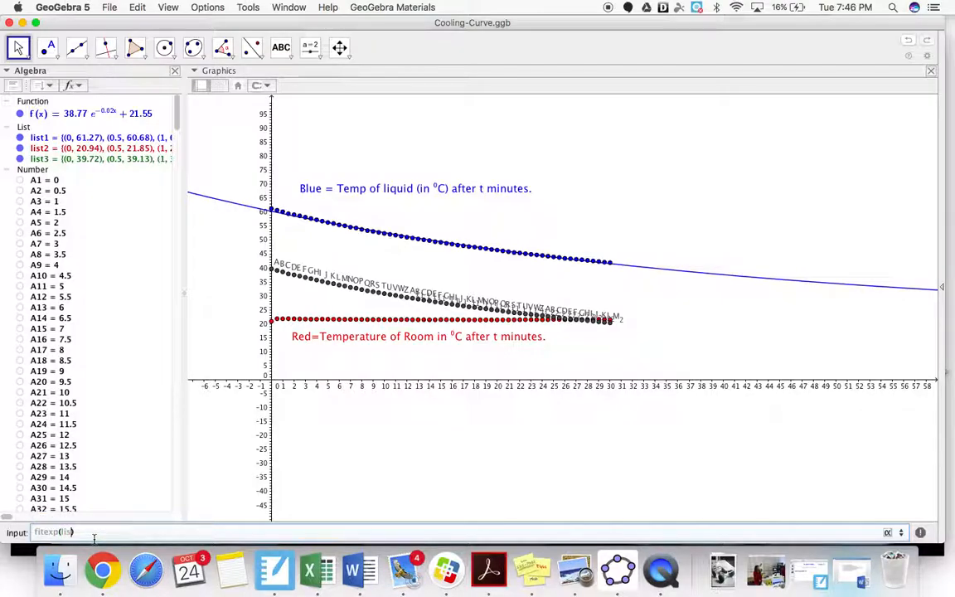
{"action": "type", "text": "(list1"}
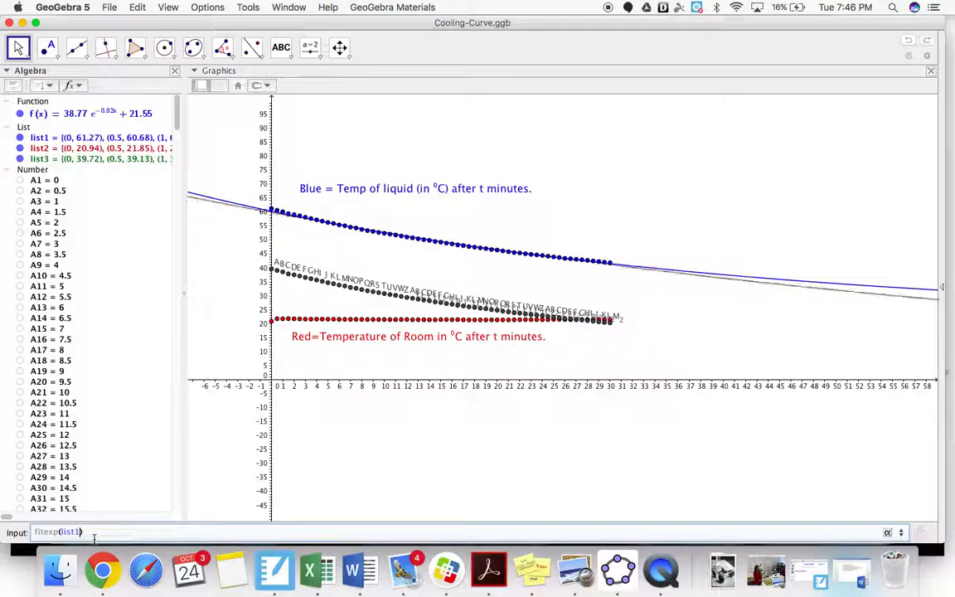
{"action": "key", "text": "Return"}
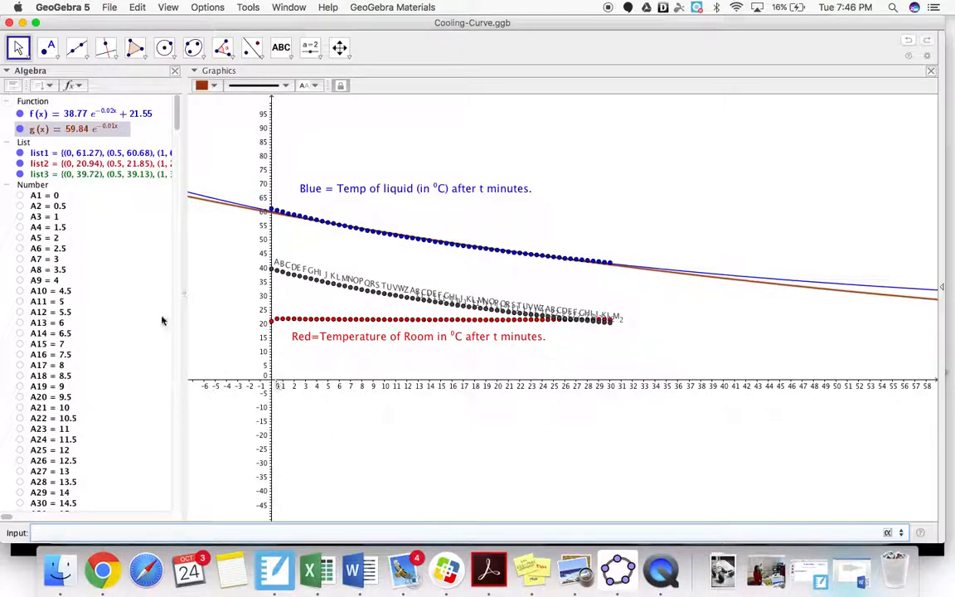
{"action": "scroll", "coordinate": [607, 276], "scroll_direction": "down", "scroll_amount": 6}
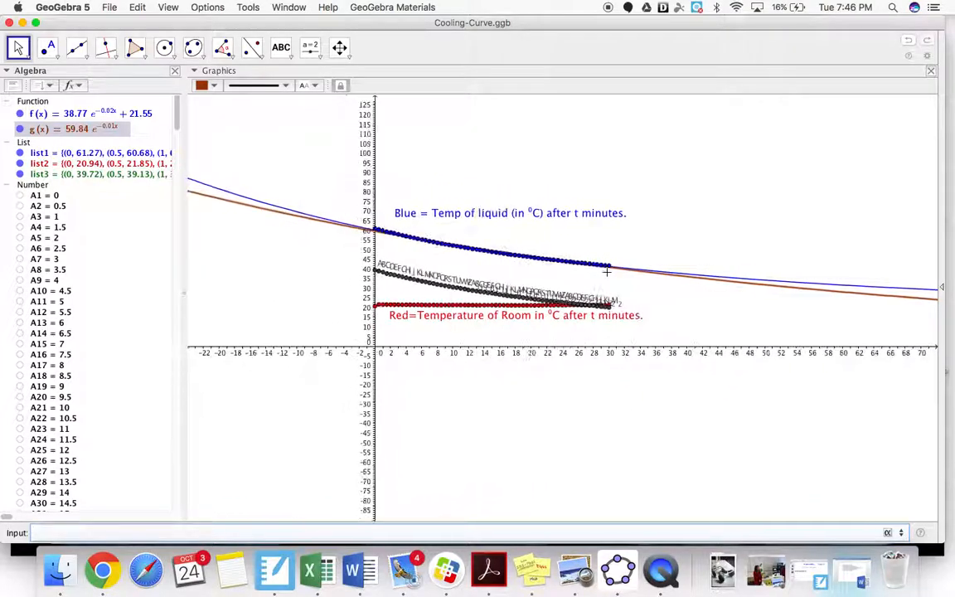
{"action": "scroll", "coordinate": [552, 221], "scroll_direction": "down", "scroll_amount": 5}
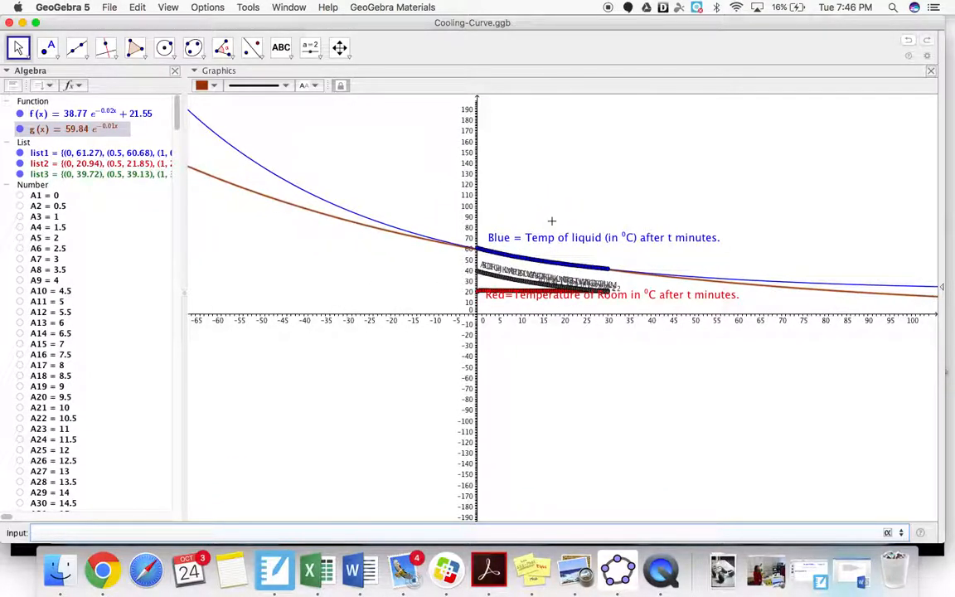
{"action": "scroll", "coordinate": [551, 221], "scroll_direction": "down", "scroll_amount": 2}
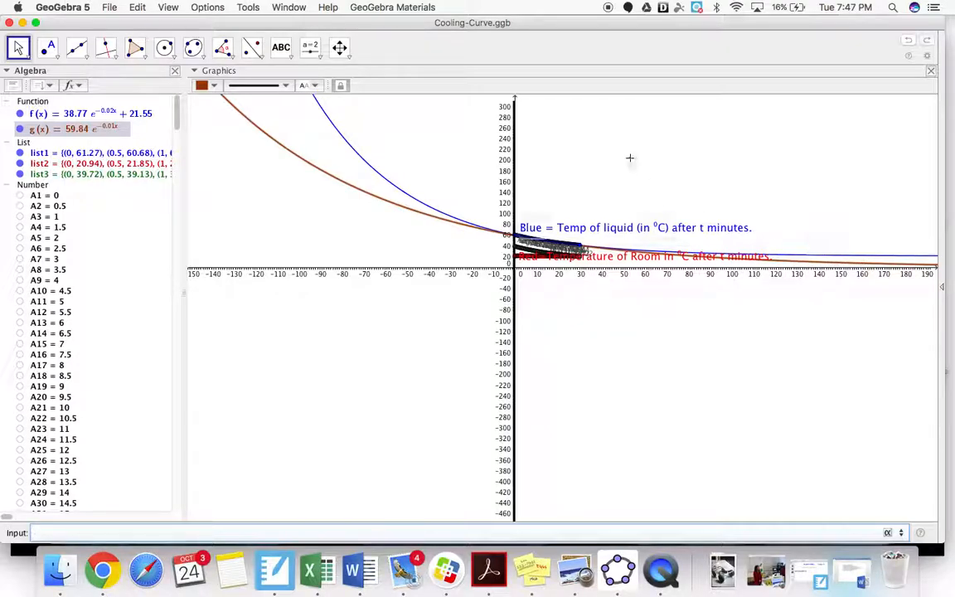
Step: Delete function g, the direct fit of list1, and review the definition of function f
{"action": "left_click", "coordinate": [73, 133]}
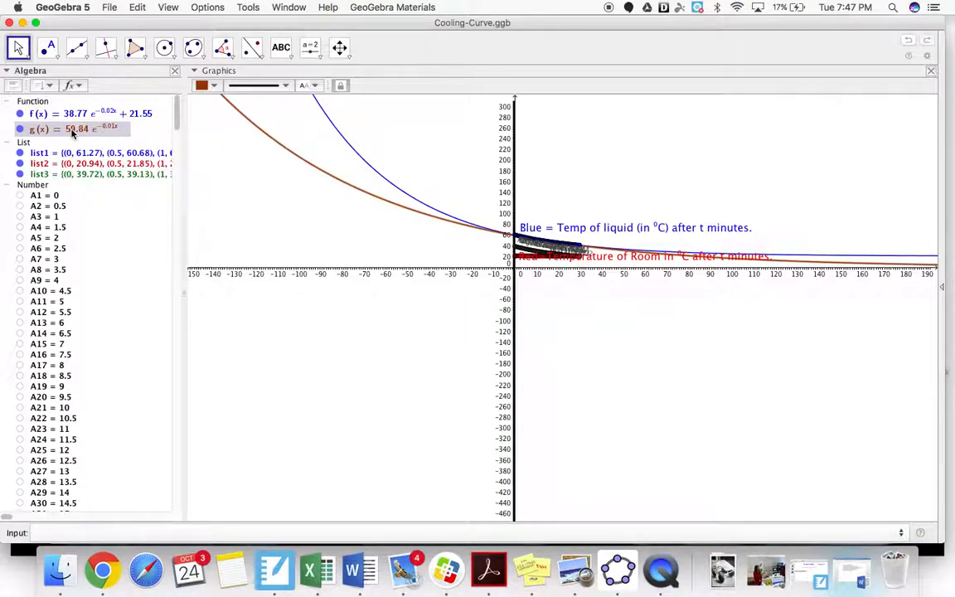
{"action": "key", "text": "Delete"}
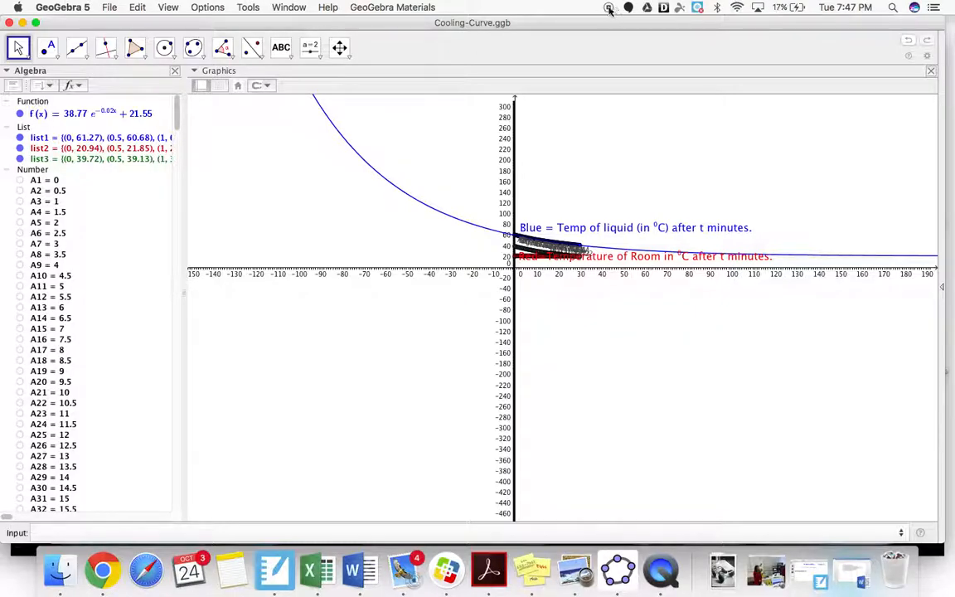
{"action": "double_click", "coordinate": [102, 111]}
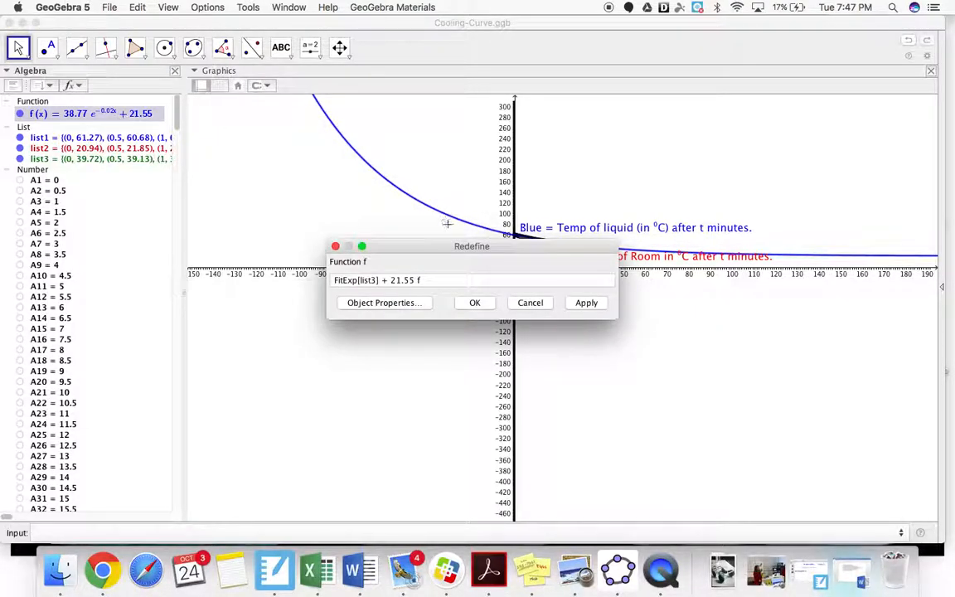
{"action": "left_click", "coordinate": [530, 303]}
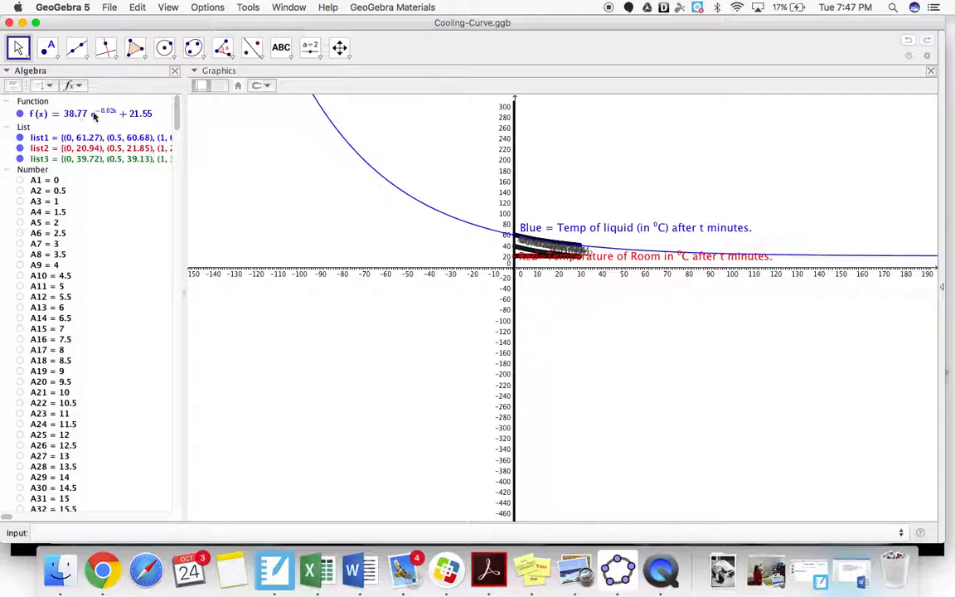